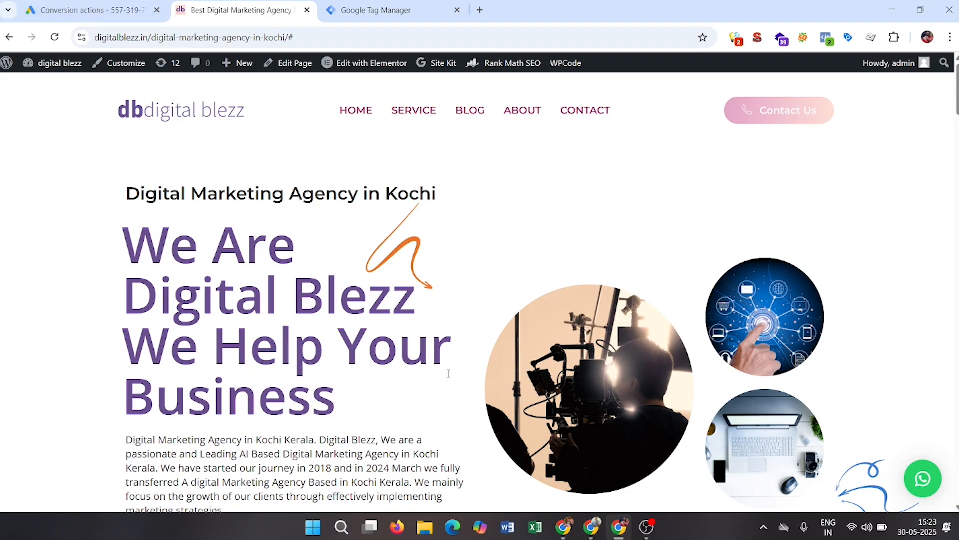
Look over the agency landing page, the Google Ads conversion summary and the tag list in Google Tag Manager.
{"action": "scroll", "coordinate": [447, 328], "scroll_direction": "down", "scroll_amount": 4}
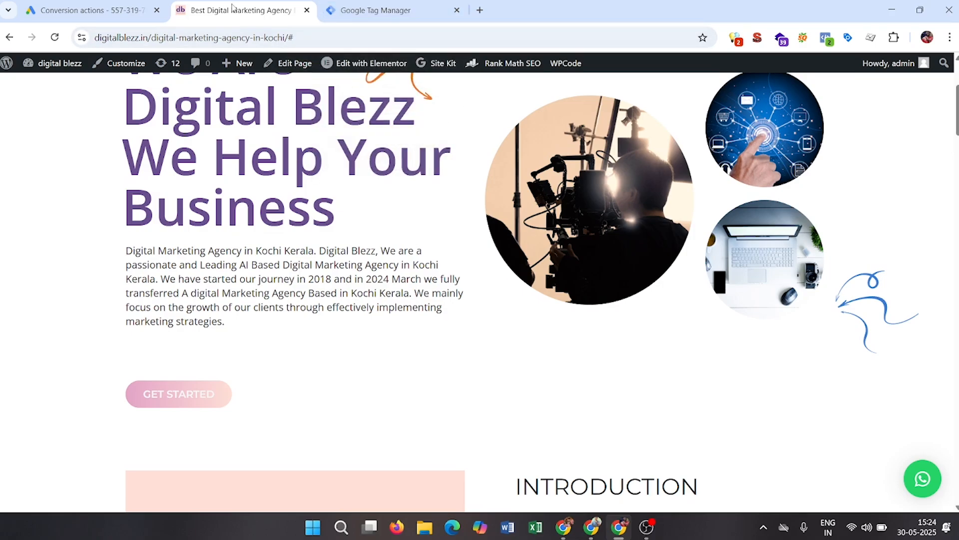
{"action": "scroll", "coordinate": [366, 309], "scroll_direction": "up", "scroll_amount": 4}
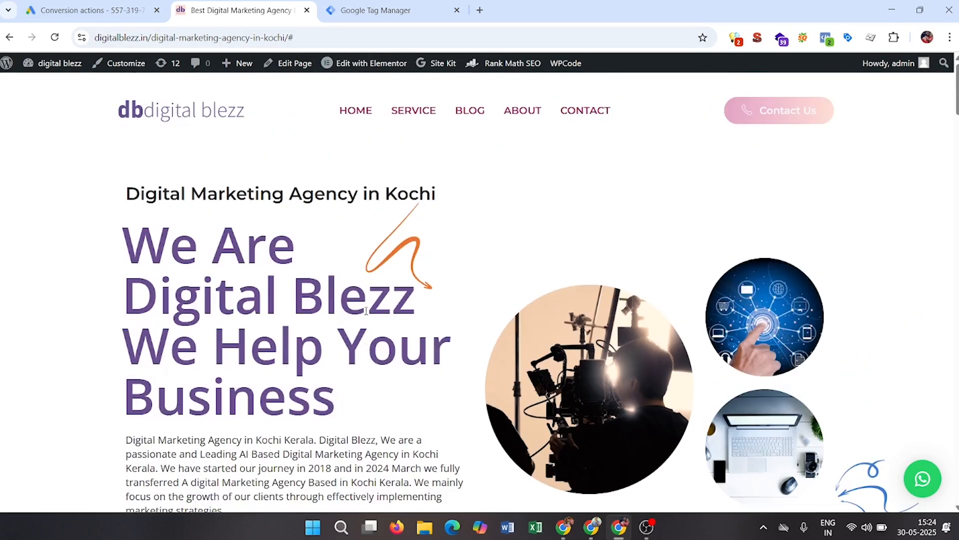
{"action": "left_click", "coordinate": [97, 6]}
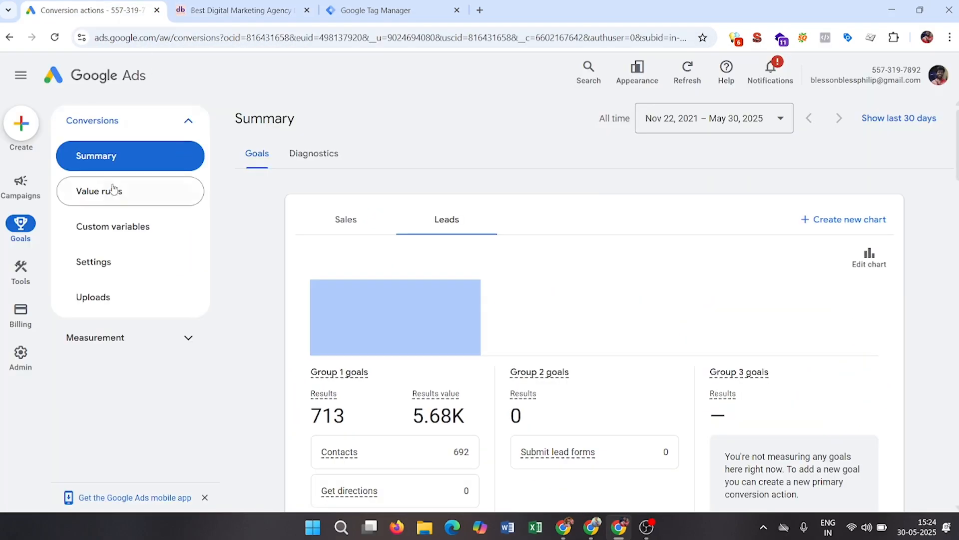
{"action": "left_click", "coordinate": [367, 7]}
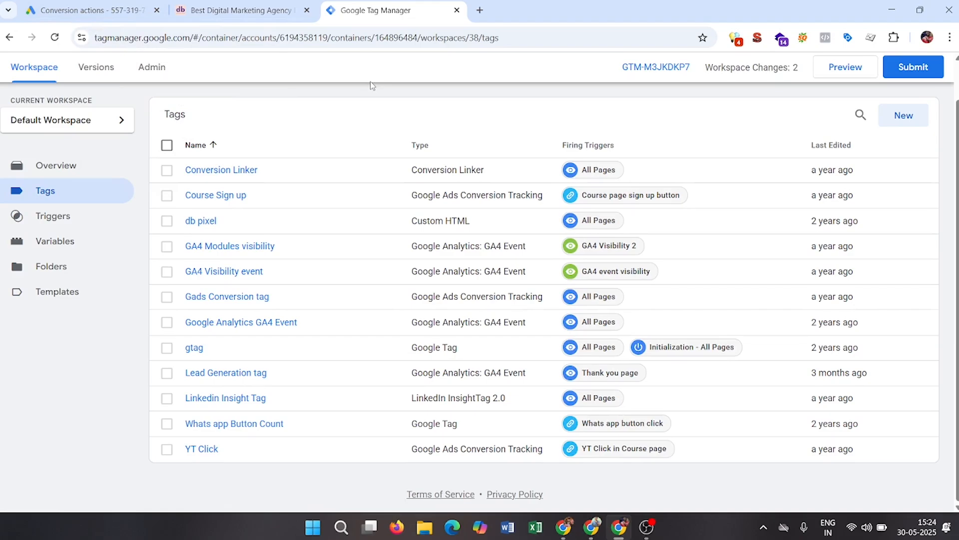
In Google Ads, start a new conversion action from the conversions summary and choose website conversions as the kind to track.
{"action": "left_click", "coordinate": [95, 4]}
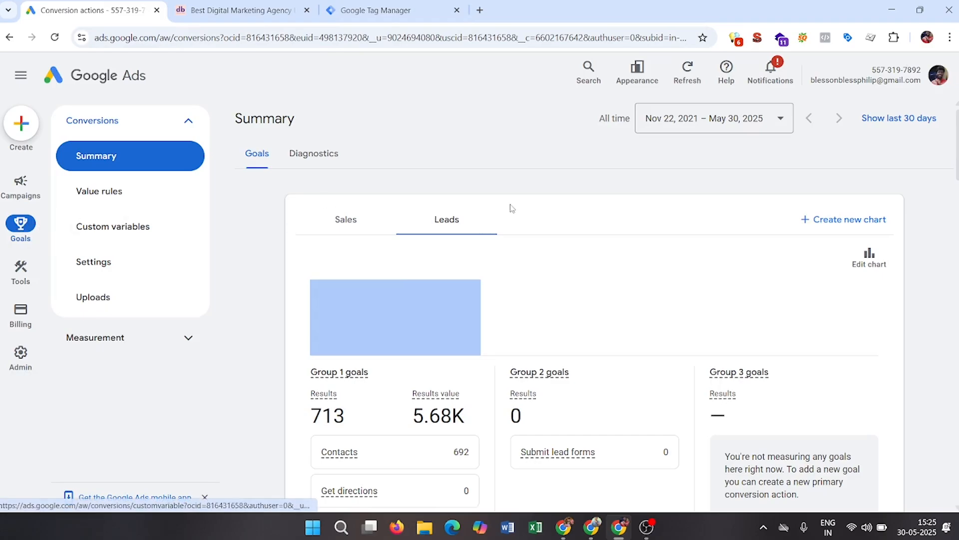
{"action": "scroll", "coordinate": [508, 160], "scroll_direction": "down", "scroll_amount": 3}
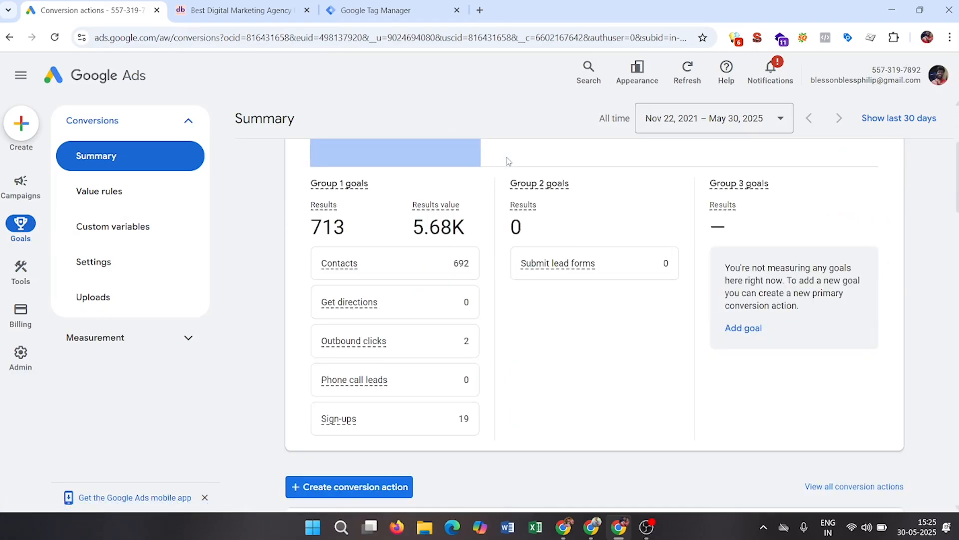
{"action": "scroll", "coordinate": [508, 161], "scroll_direction": "down", "scroll_amount": 4}
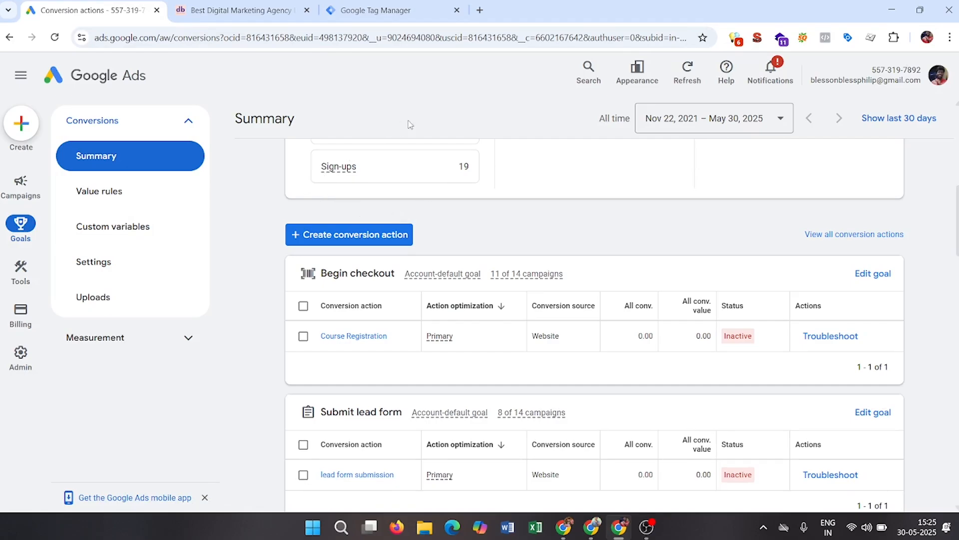
{"action": "left_click", "coordinate": [398, 242]}
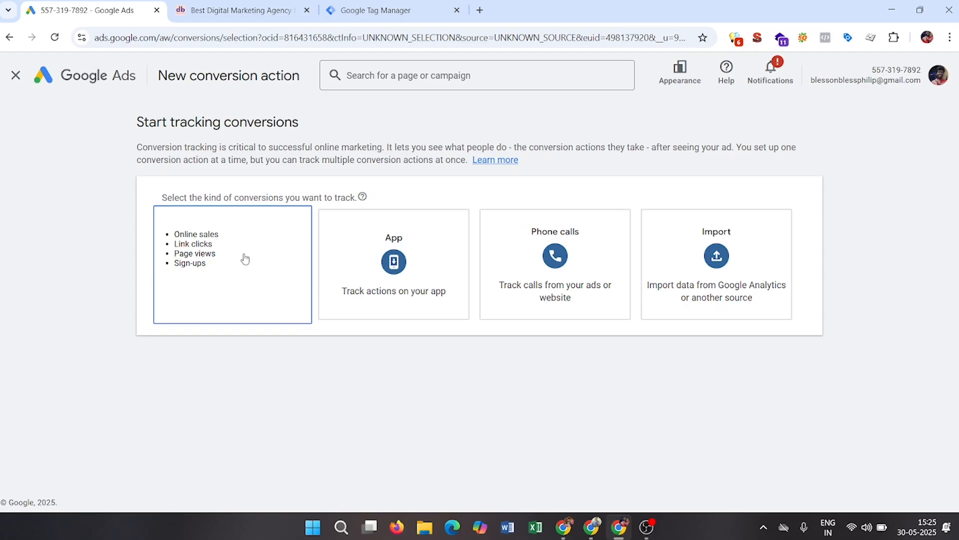
{"action": "left_click", "coordinate": [245, 259]}
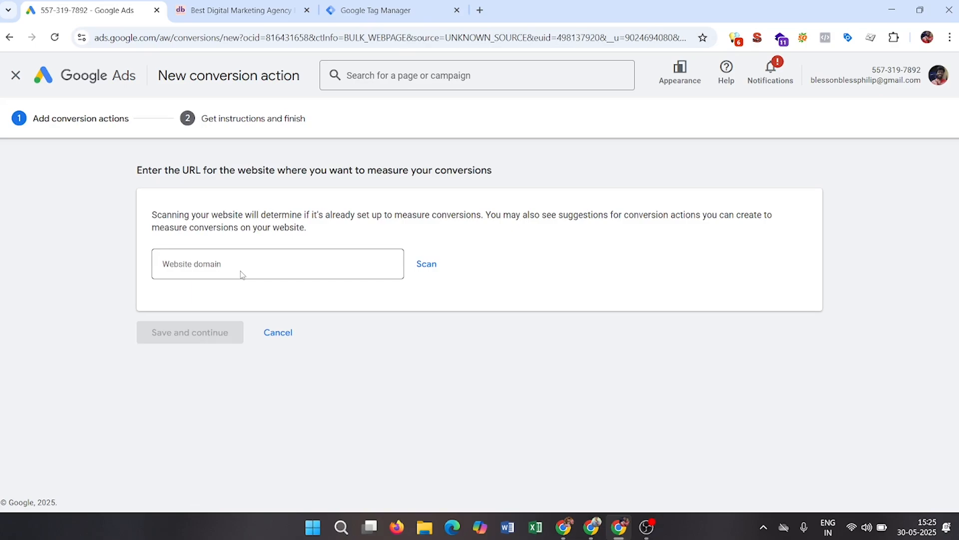
{"action": "left_click", "coordinate": [245, 12]}
{"action": "left_click", "coordinate": [265, 37]}
{"action": "key", "text": "ctrl+c"}
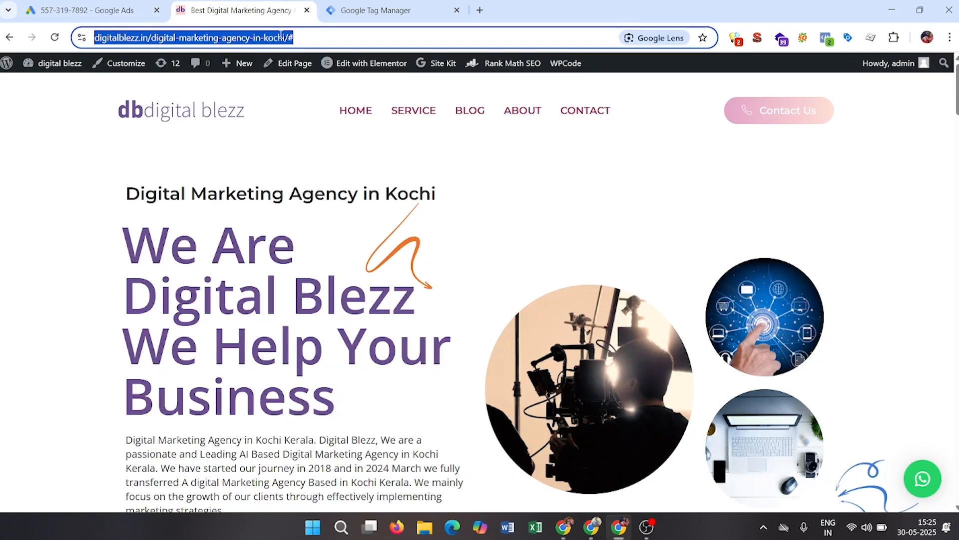
{"action": "left_click", "coordinate": [8, 10]}
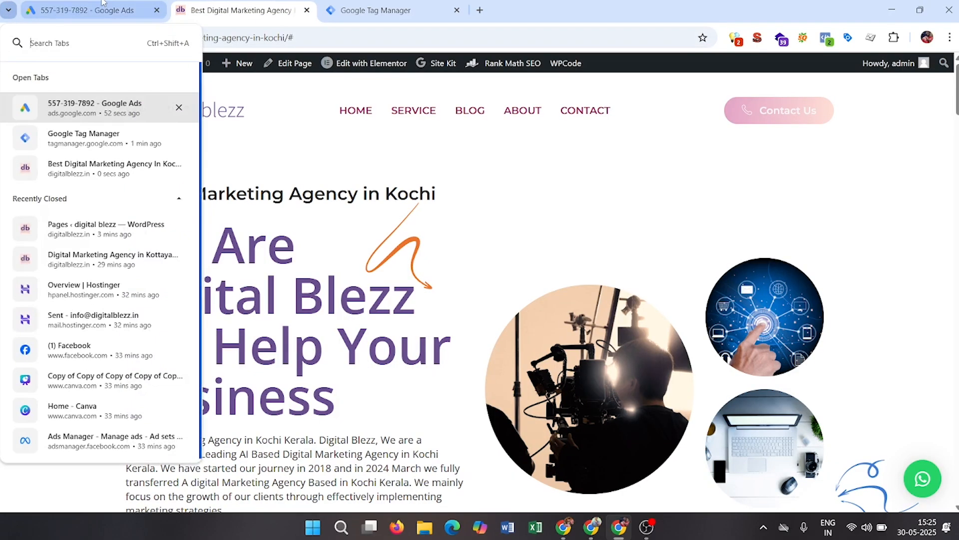
{"action": "left_click", "coordinate": [102, 4]}
{"action": "left_click", "coordinate": [234, 258]}
{"action": "key", "text": "ctrl+v"}
{"action": "left_click", "coordinate": [429, 266]}
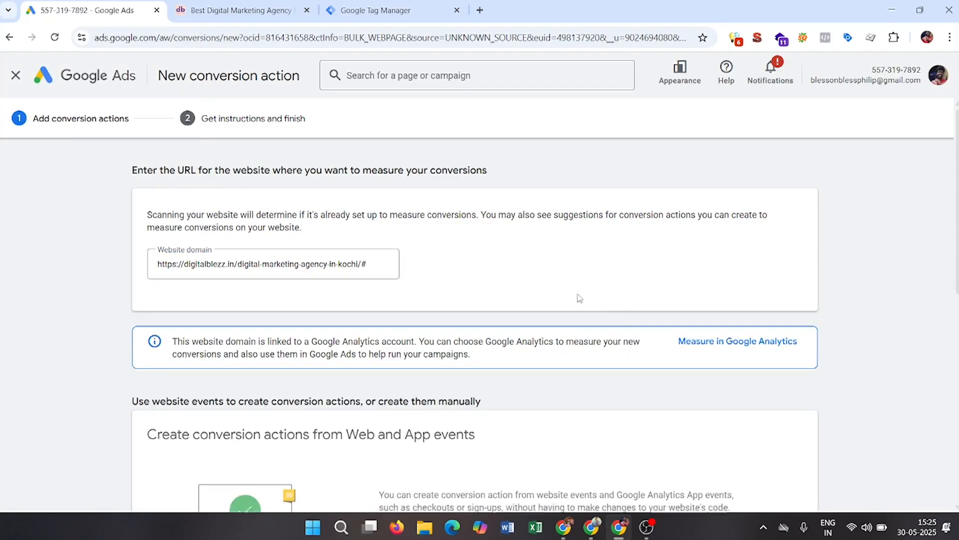
Start adding a conversion action manually using code for the scanned website.
{"action": "scroll", "coordinate": [610, 316], "scroll_direction": "down", "scroll_amount": 1}
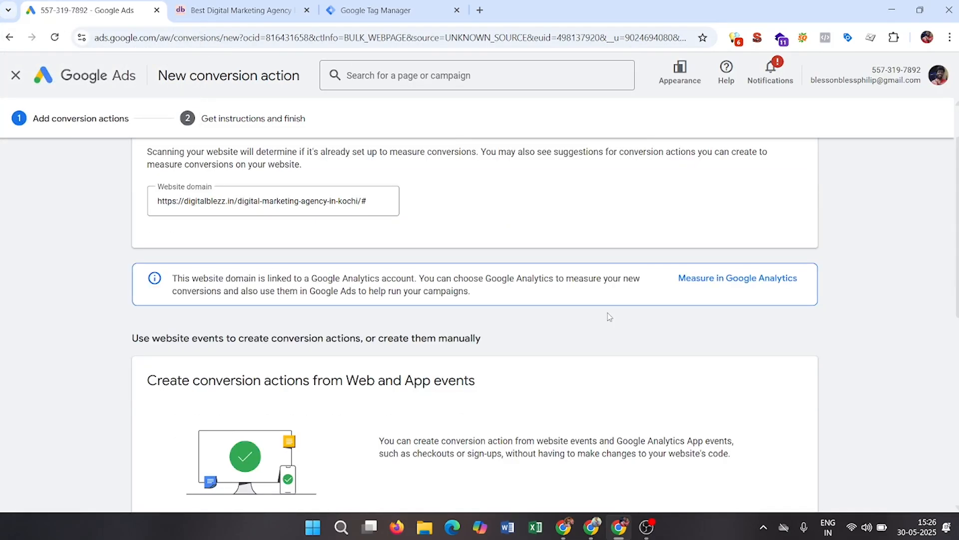
{"action": "scroll", "coordinate": [610, 316], "scroll_direction": "down", "scroll_amount": 1}
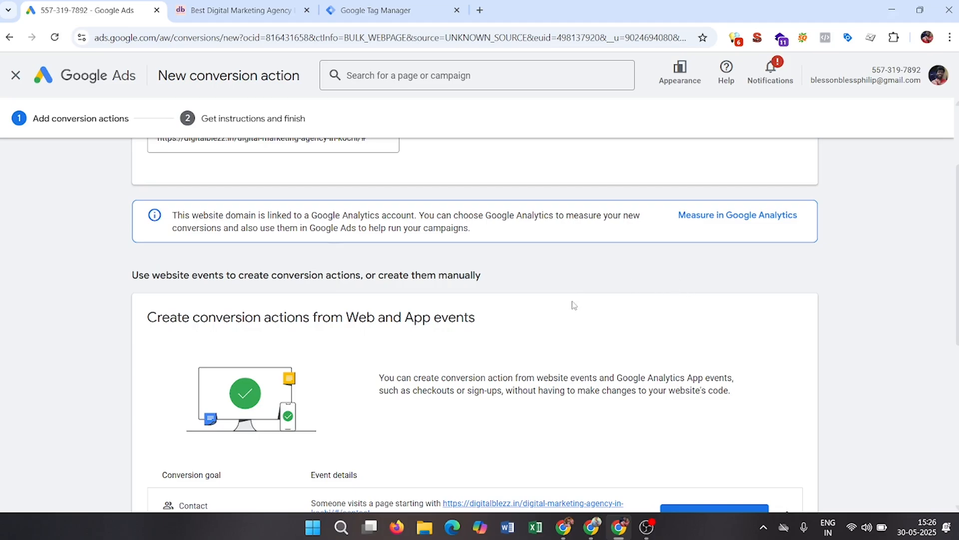
{"action": "scroll", "coordinate": [563, 300], "scroll_direction": "down", "scroll_amount": 1}
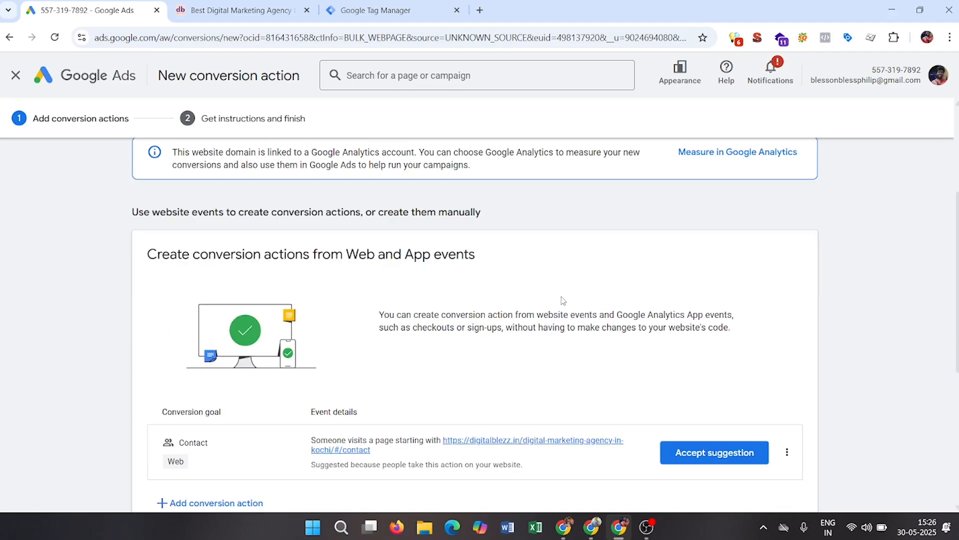
{"action": "scroll", "coordinate": [563, 300], "scroll_direction": "down", "scroll_amount": 1}
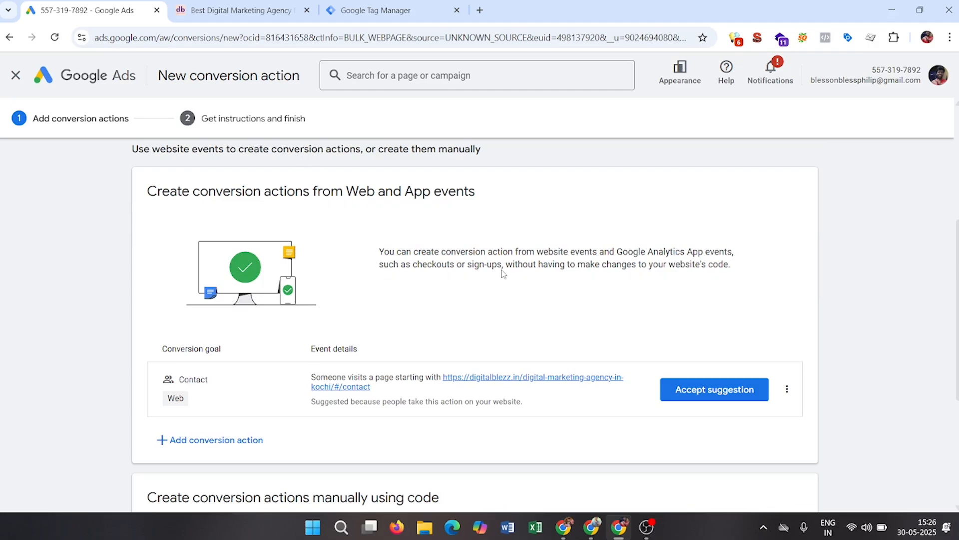
{"action": "scroll", "coordinate": [503, 273], "scroll_direction": "down", "scroll_amount": 1}
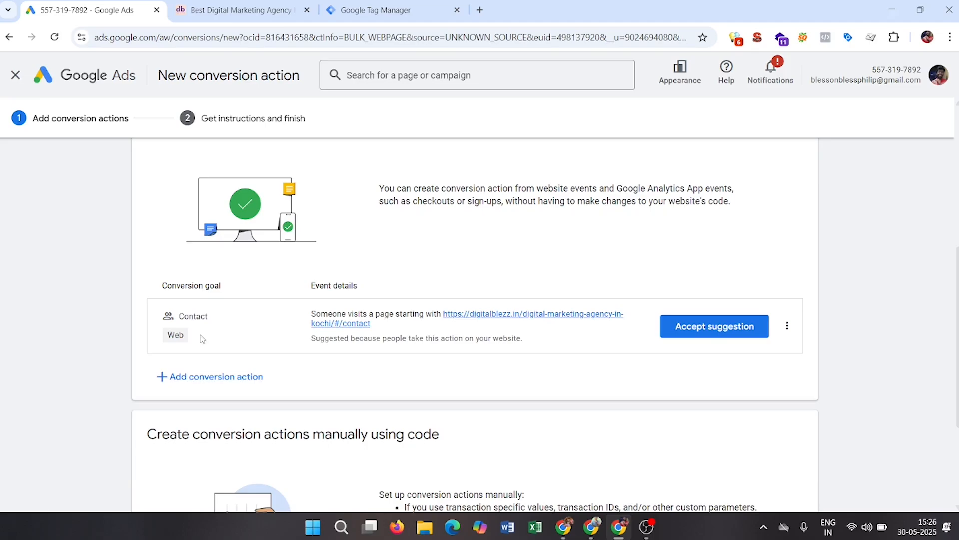
{"action": "scroll", "coordinate": [424, 287], "scroll_direction": "up", "scroll_amount": 1}
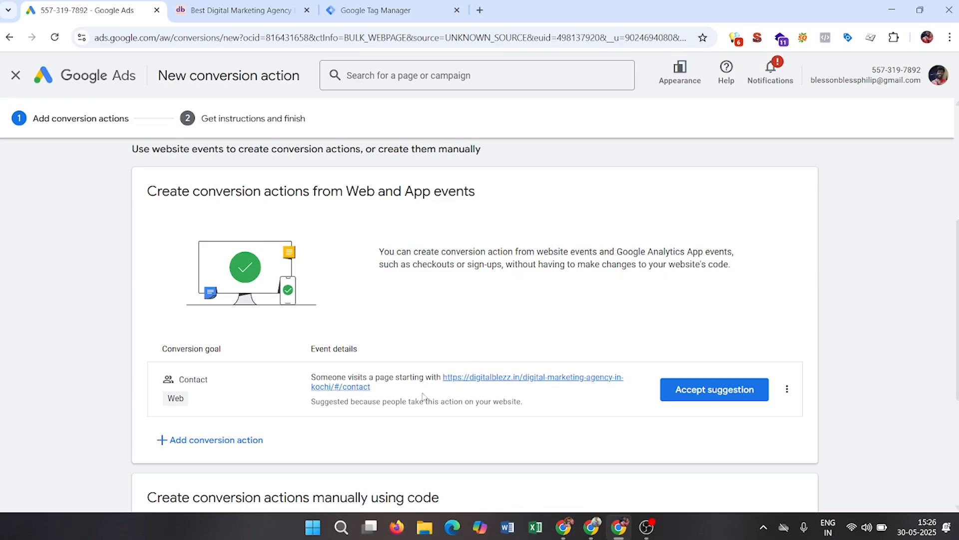
{"action": "scroll", "coordinate": [451, 344], "scroll_direction": "down", "scroll_amount": 3}
{"action": "scroll", "coordinate": [450, 344], "scroll_direction": "down", "scroll_amount": 2}
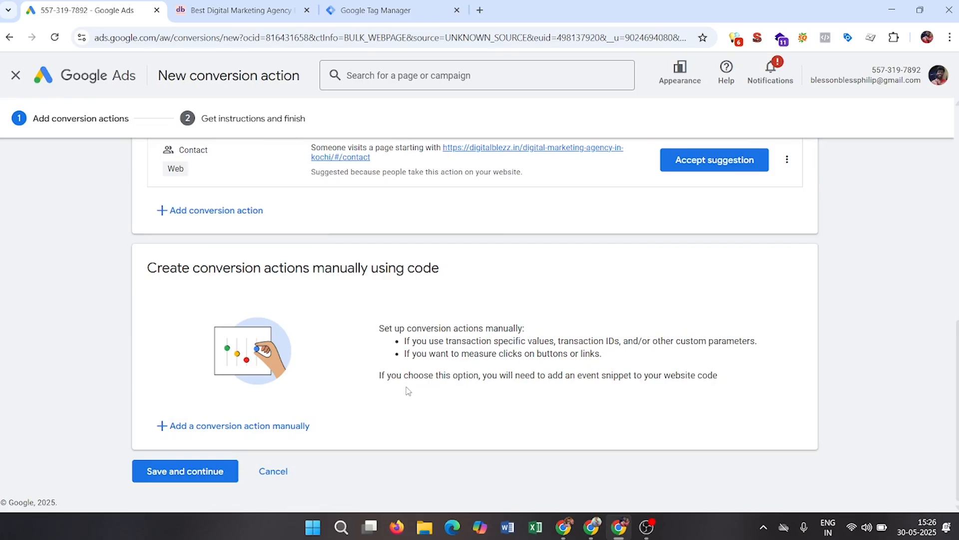
{"action": "left_click", "coordinate": [219, 430]}
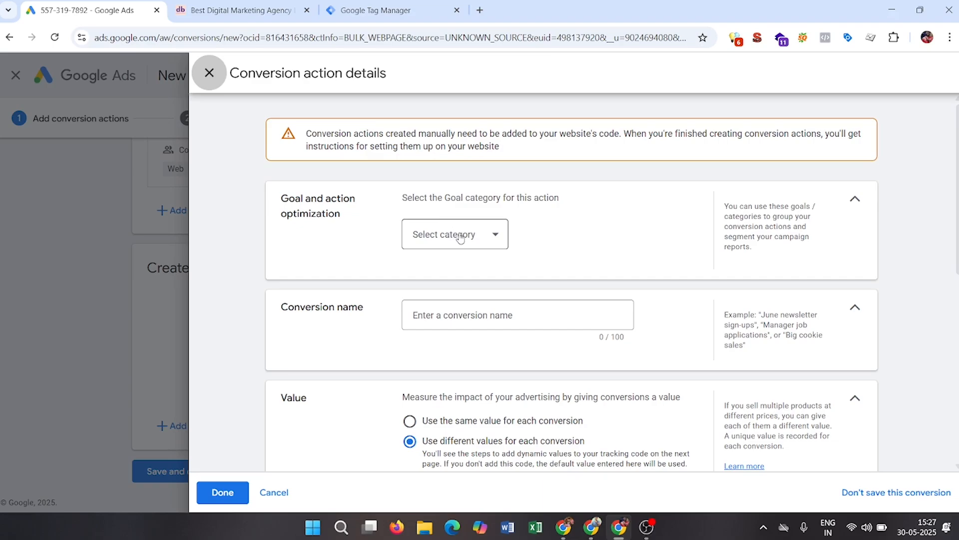
Open the goal category choices for the conversion action and examine the sales, leads and additional categories.
{"action": "left_click", "coordinate": [487, 239]}
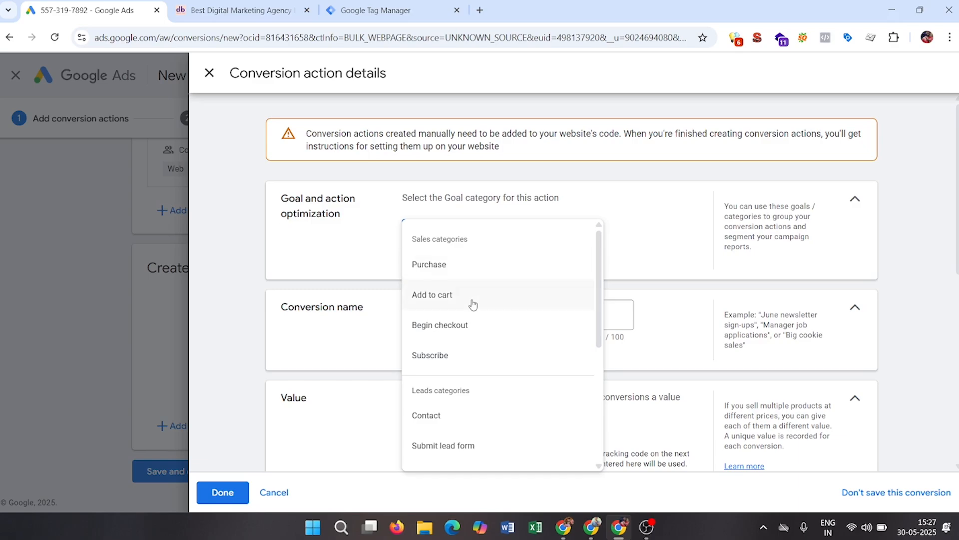
{"action": "scroll", "coordinate": [472, 304], "scroll_direction": "down", "scroll_amount": 1}
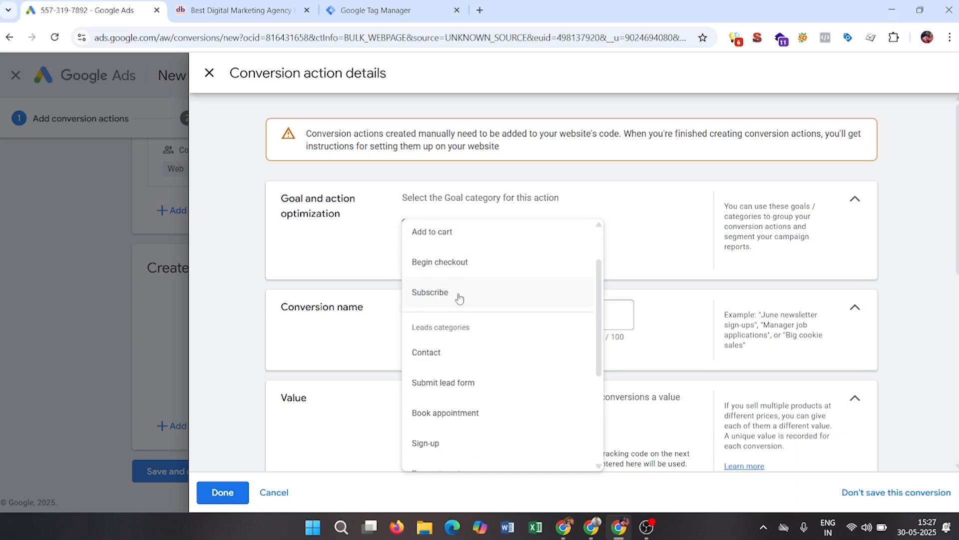
{"action": "scroll", "coordinate": [450, 349], "scroll_direction": "down", "scroll_amount": 1}
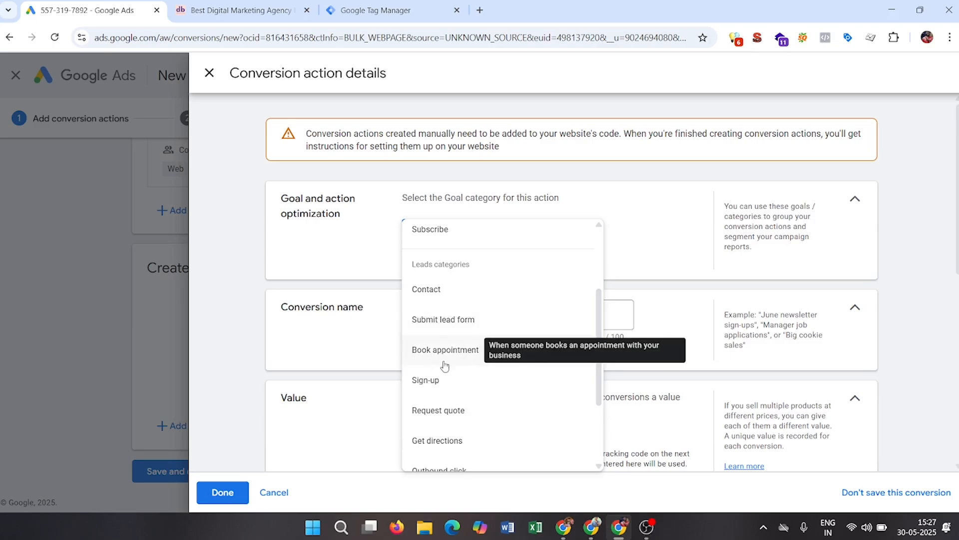
{"action": "scroll", "coordinate": [452, 382], "scroll_direction": "down", "scroll_amount": 1}
{"action": "scroll", "coordinate": [448, 369], "scroll_direction": "down", "scroll_amount": 1}
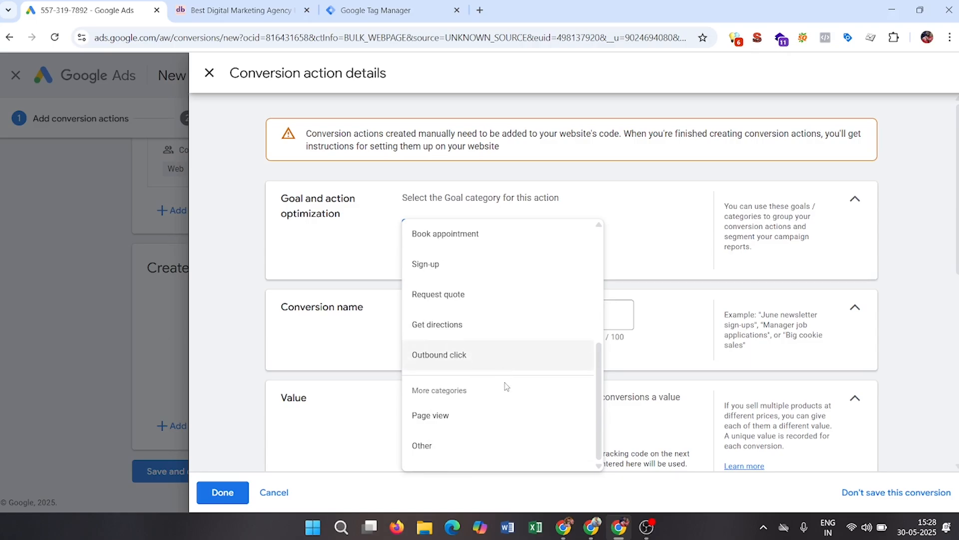
{"action": "scroll", "coordinate": [506, 386], "scroll_direction": "up", "scroll_amount": 5}
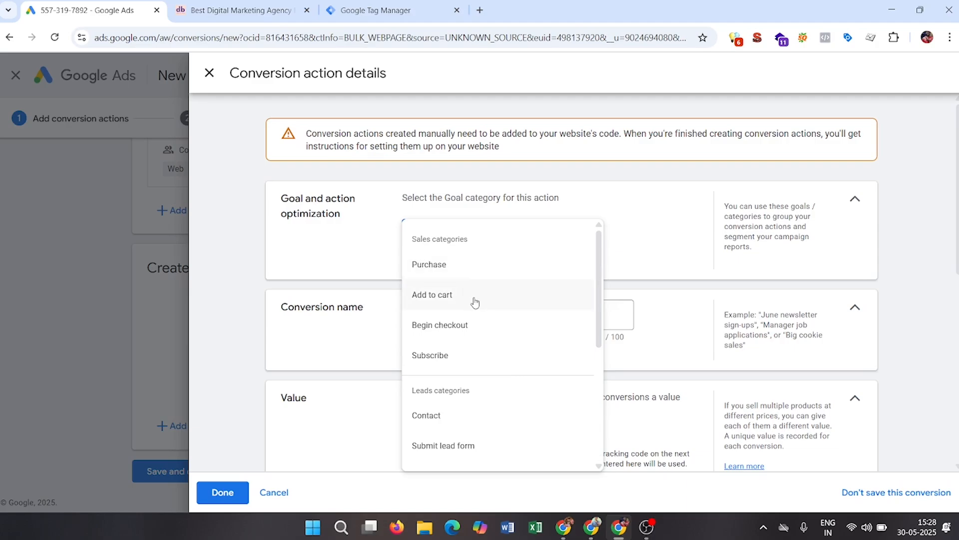
{"action": "scroll", "coordinate": [473, 345], "scroll_direction": "down", "scroll_amount": 2}
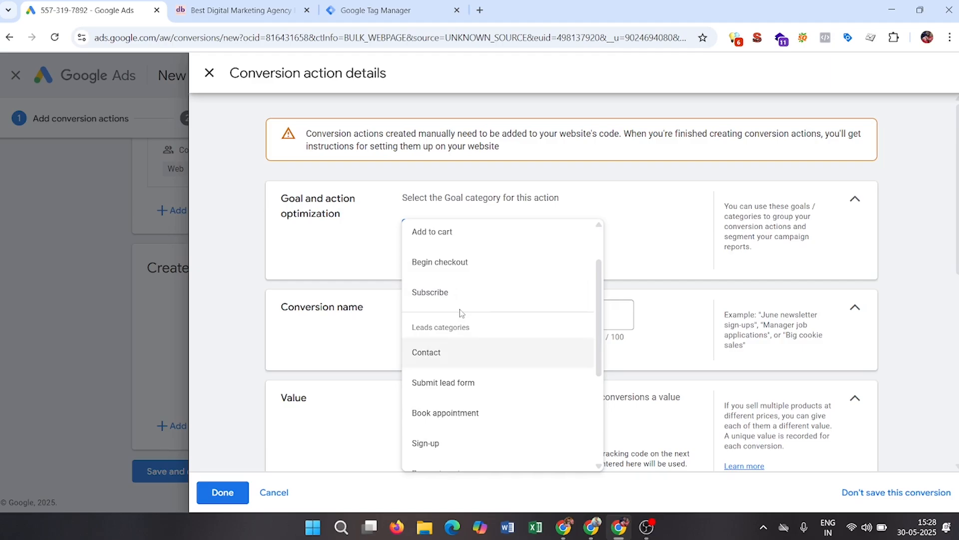
{"action": "scroll", "coordinate": [452, 360], "scroll_direction": "down", "scroll_amount": 2}
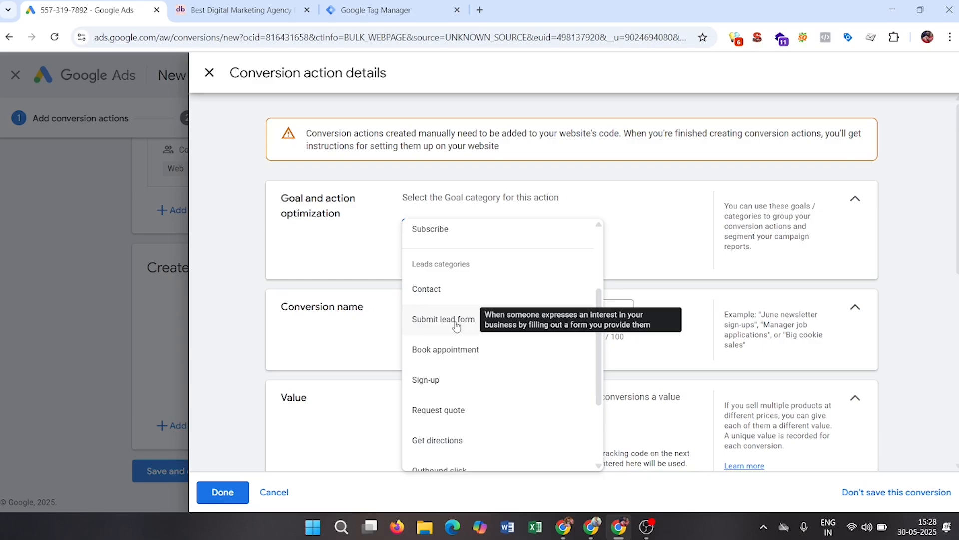
{"action": "scroll", "coordinate": [456, 326], "scroll_direction": "down", "scroll_amount": 3}
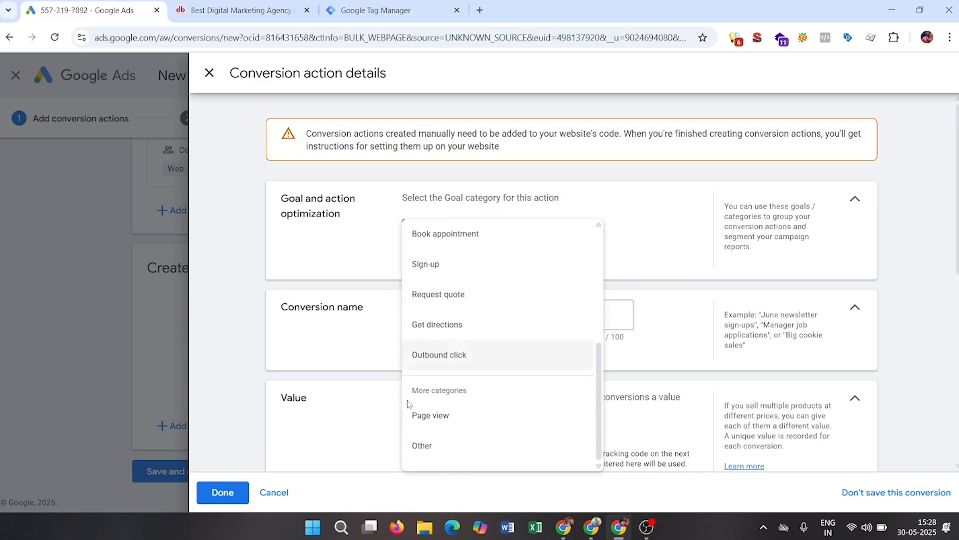
{"action": "scroll", "coordinate": [440, 415], "scroll_direction": "up", "scroll_amount": 3}
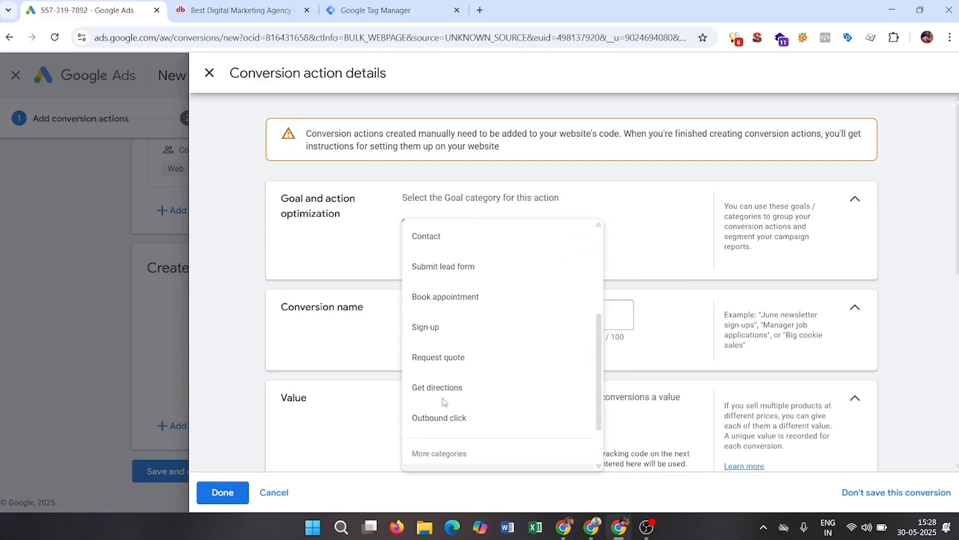
{"action": "scroll", "coordinate": [443, 400], "scroll_direction": "up", "scroll_amount": 3}
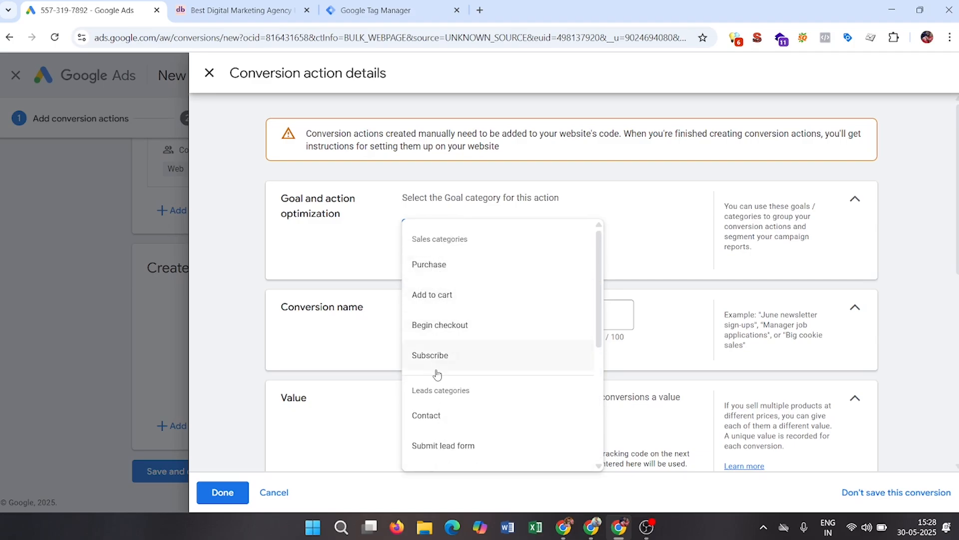
{"action": "scroll", "coordinate": [471, 337], "scroll_direction": "down", "scroll_amount": 3}
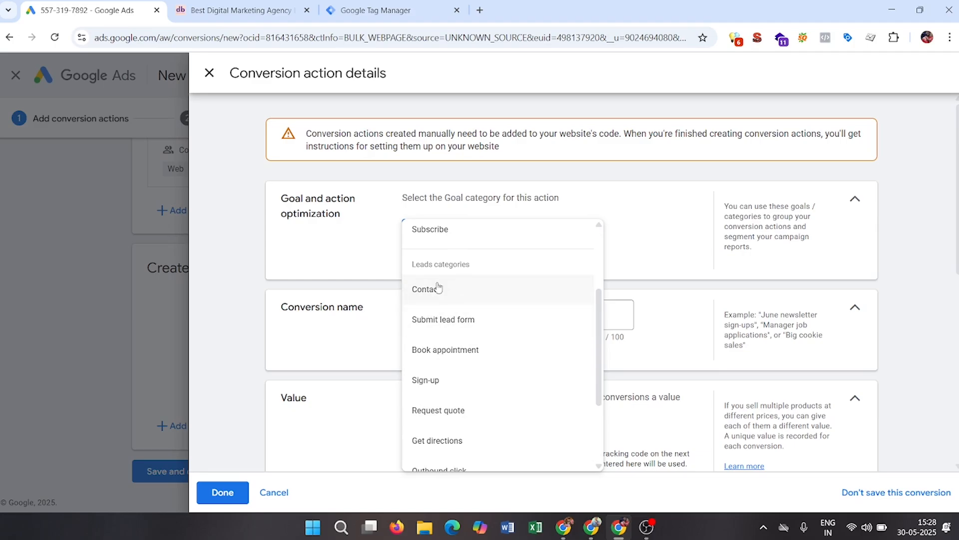
{"action": "scroll", "coordinate": [442, 422], "scroll_direction": "down", "scroll_amount": 2}
{"action": "scroll", "coordinate": [452, 418], "scroll_direction": "down", "scroll_amount": 1}
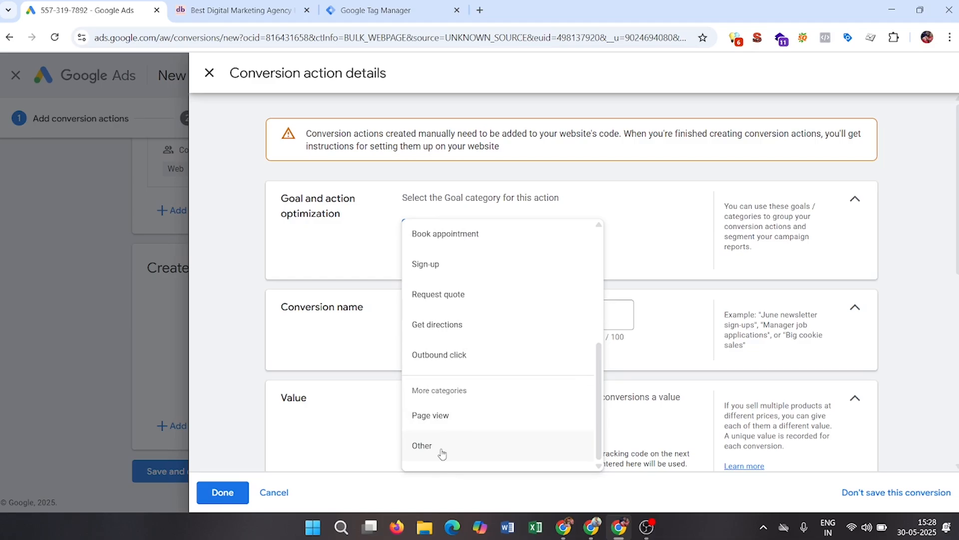
Check the Get Started button on the landing page, then return to the conversion action's goal categories in Google Ads.
{"action": "left_click", "coordinate": [225, 10]}
{"action": "scroll", "coordinate": [390, 231], "scroll_direction": "down", "scroll_amount": 5}
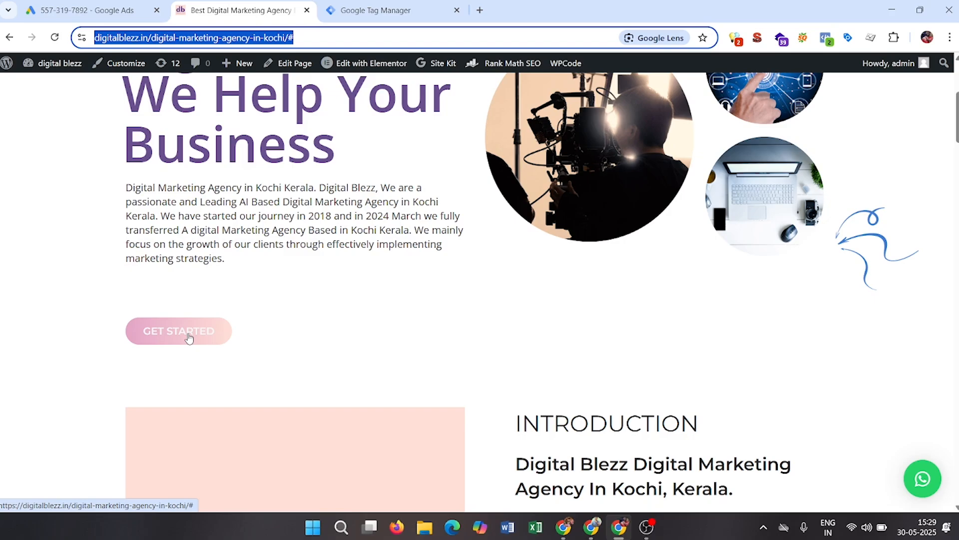
{"action": "left_click", "coordinate": [420, 344]}
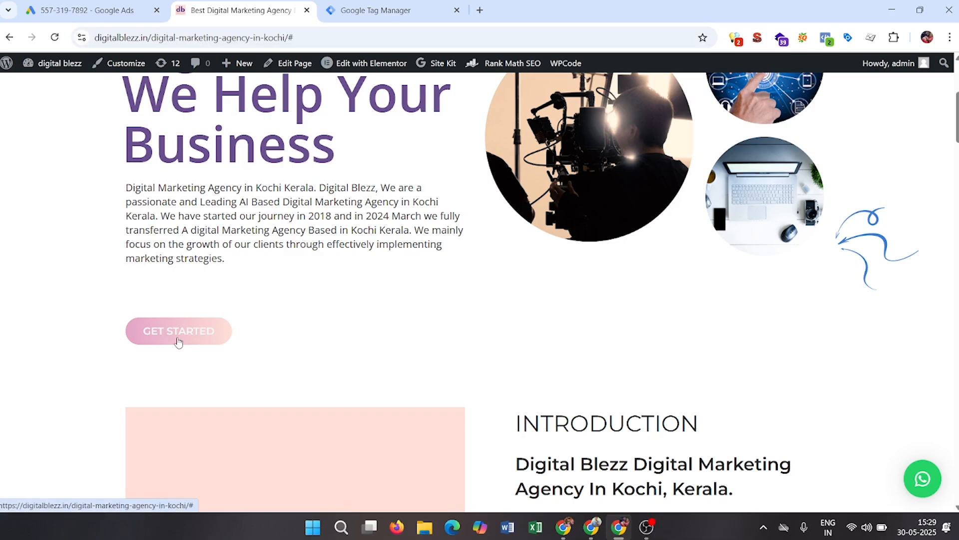
{"action": "left_click", "coordinate": [85, 10]}
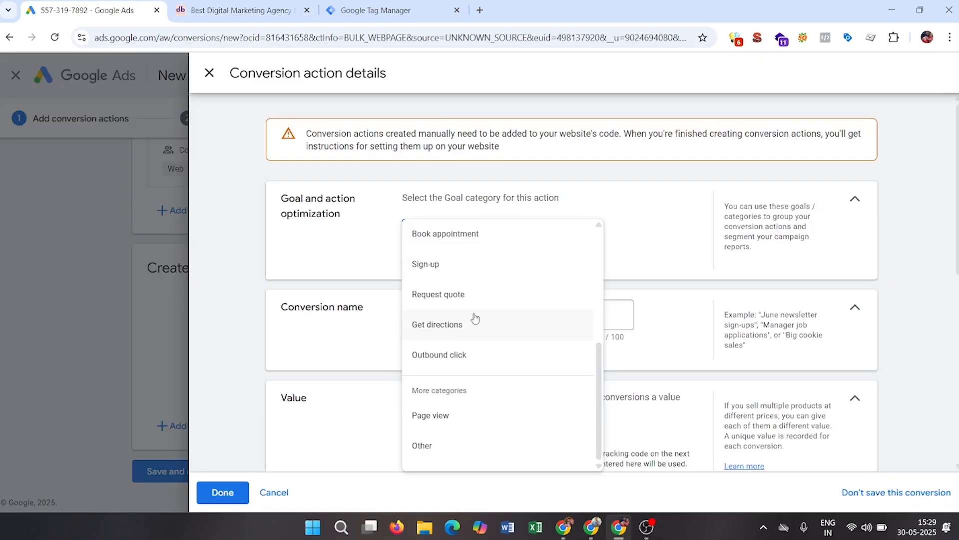
Look through the goal categories and set the conversion action's goal category to Book appointment.
{"action": "scroll", "coordinate": [487, 350], "scroll_direction": "up", "scroll_amount": 4}
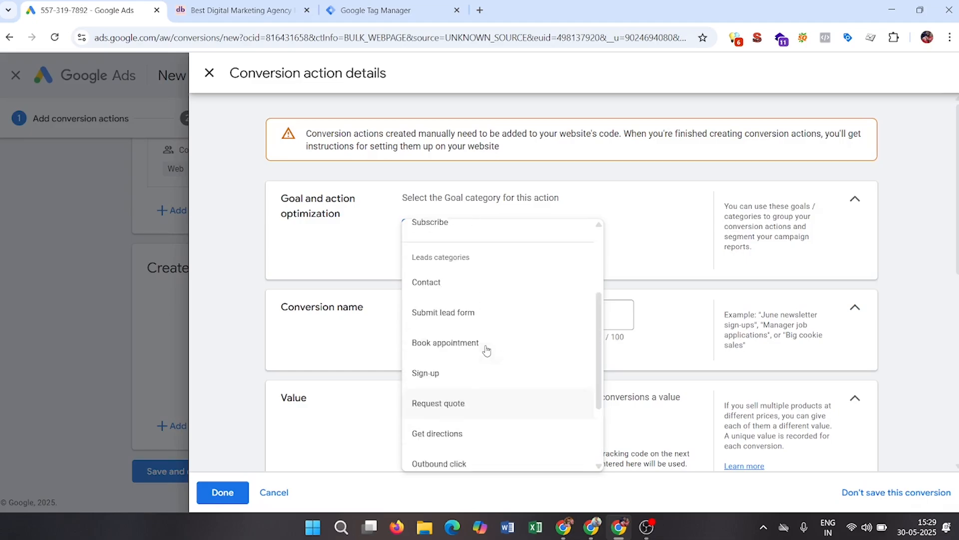
{"action": "scroll", "coordinate": [466, 361], "scroll_direction": "down", "scroll_amount": 1}
{"action": "scroll", "coordinate": [466, 360], "scroll_direction": "up", "scroll_amount": 2}
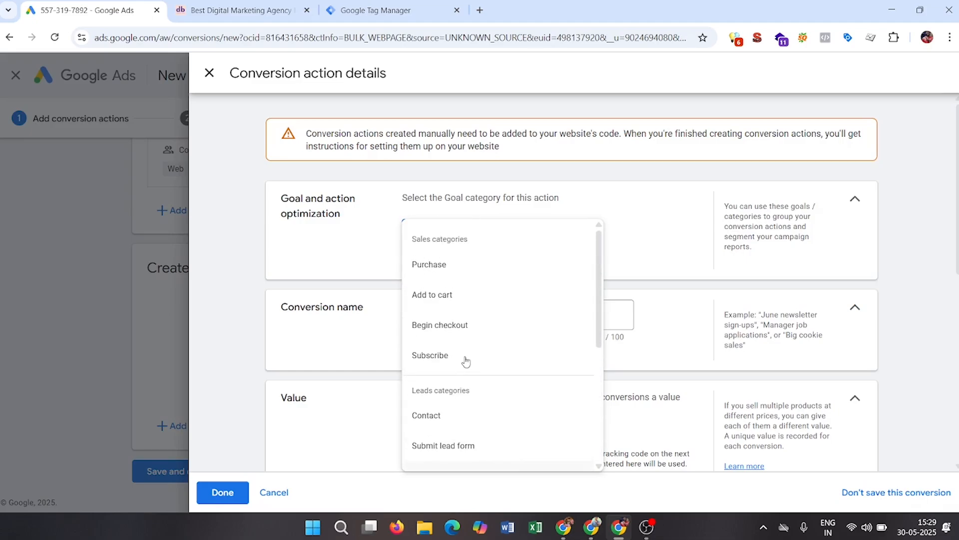
{"action": "scroll", "coordinate": [466, 361], "scroll_direction": "down", "scroll_amount": 4}
{"action": "scroll", "coordinate": [462, 356], "scroll_direction": "up", "scroll_amount": 2}
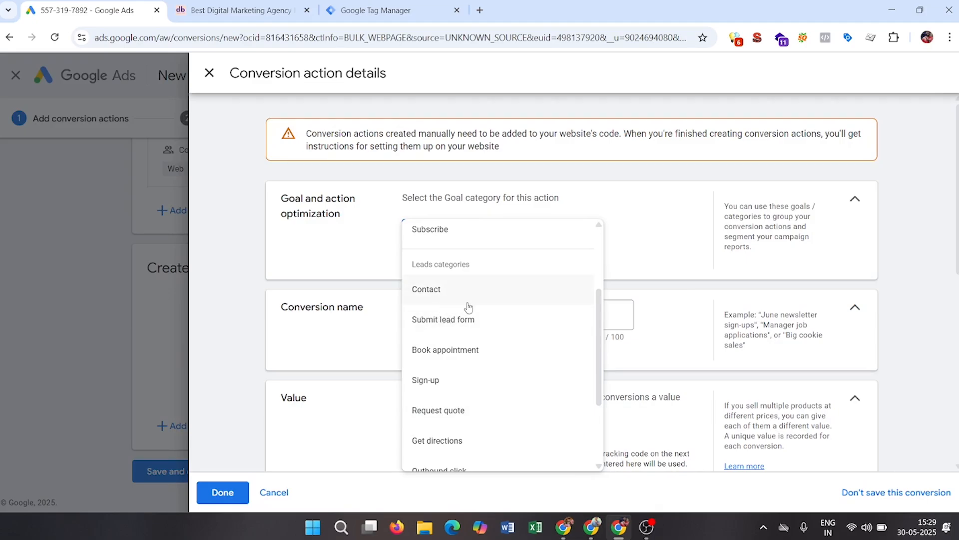
{"action": "left_click", "coordinate": [452, 344]}
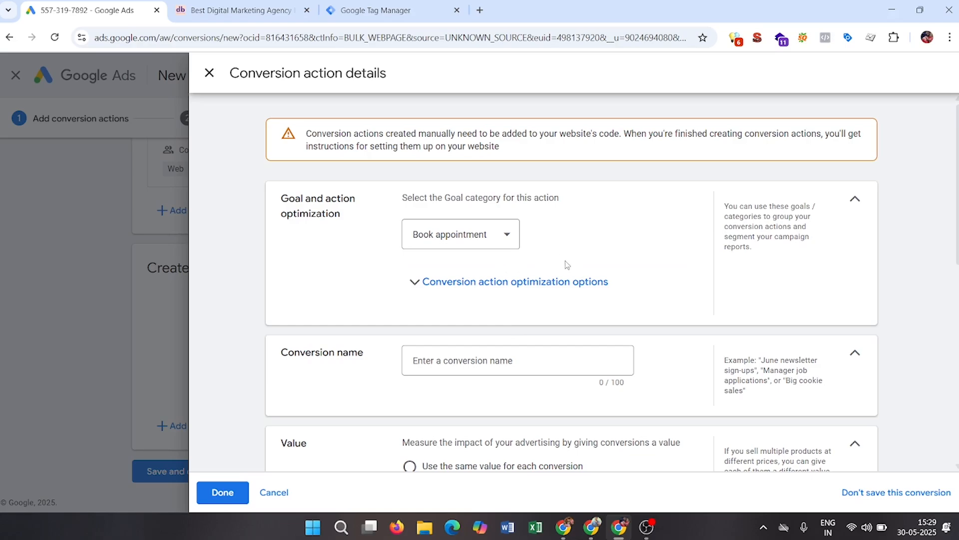
Review the conversion action optimization options, keeping Book appointments in the account default goals as a primary action.
{"action": "left_click", "coordinate": [478, 286]}
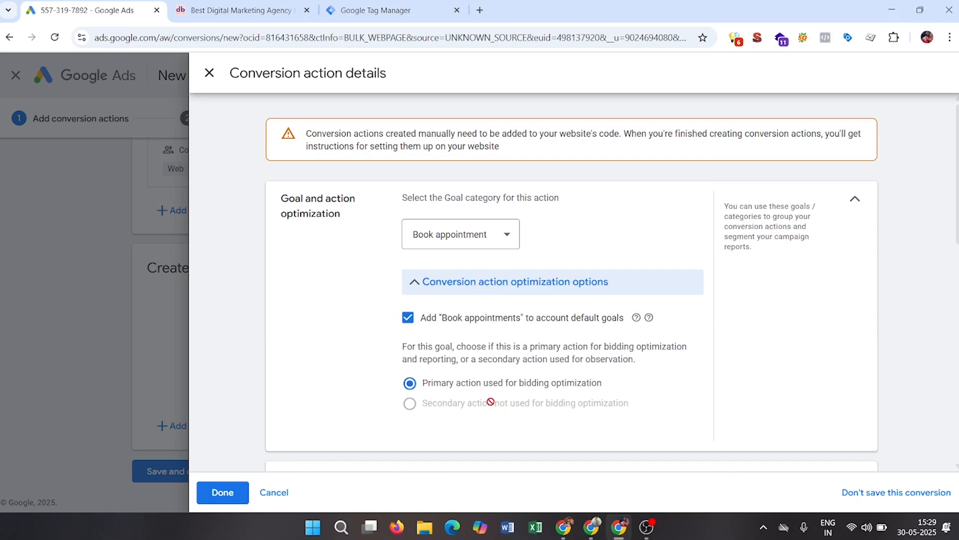
{"action": "mouse_move", "coordinate": [490, 401]}
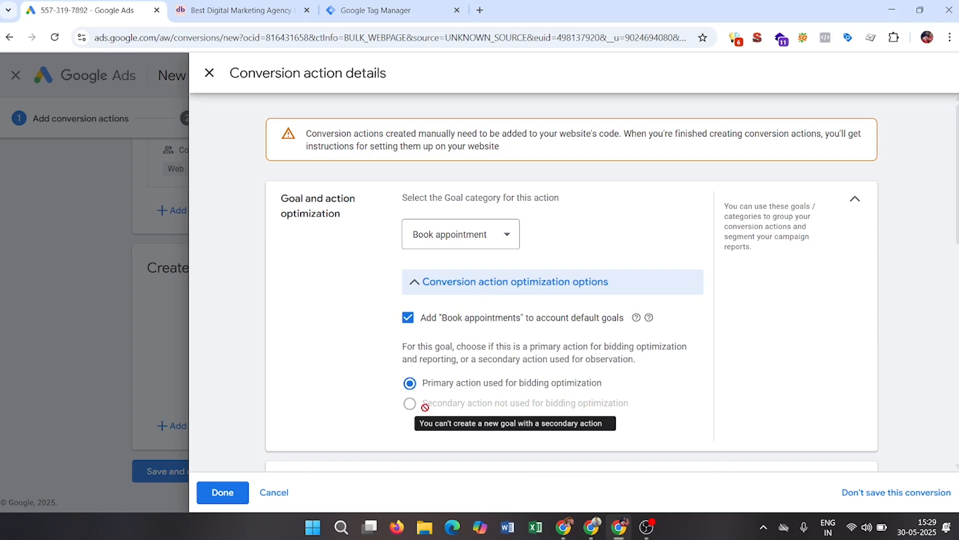
{"action": "left_click", "coordinate": [407, 318]}
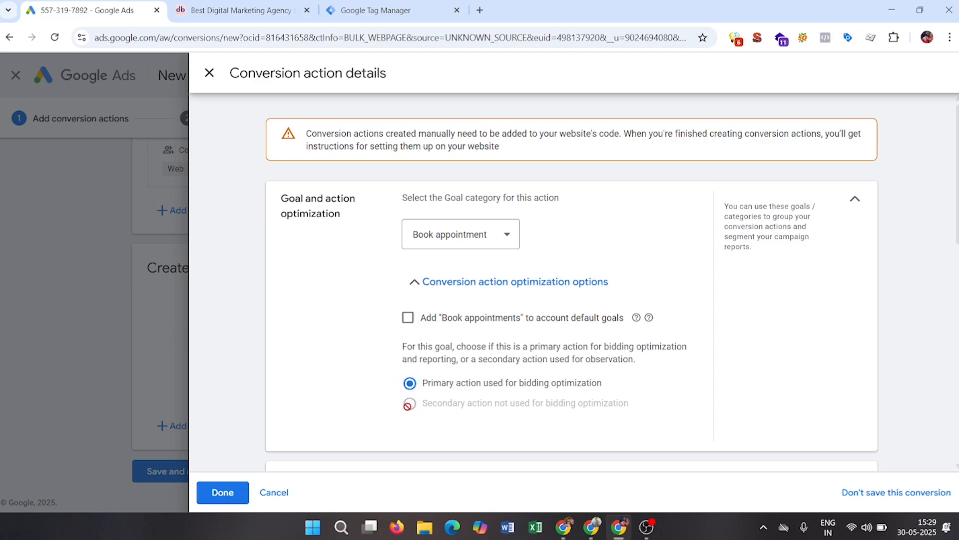
{"action": "left_click", "coordinate": [409, 322]}
Name the conversion action Book Appointment.
{"action": "scroll", "coordinate": [494, 342], "scroll_direction": "down", "scroll_amount": 3}
{"action": "scroll", "coordinate": [495, 343], "scroll_direction": "down", "scroll_amount": 1}
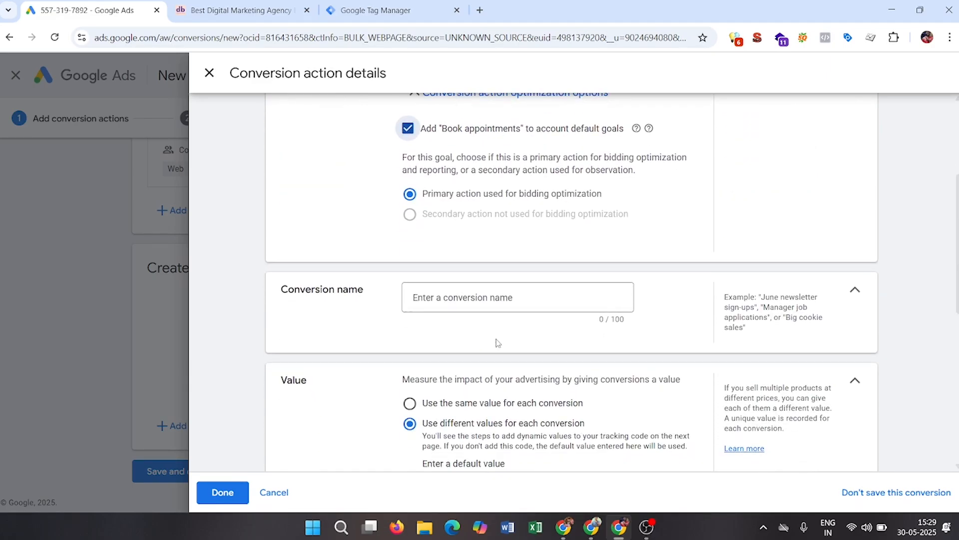
{"action": "left_click", "coordinate": [462, 299]}
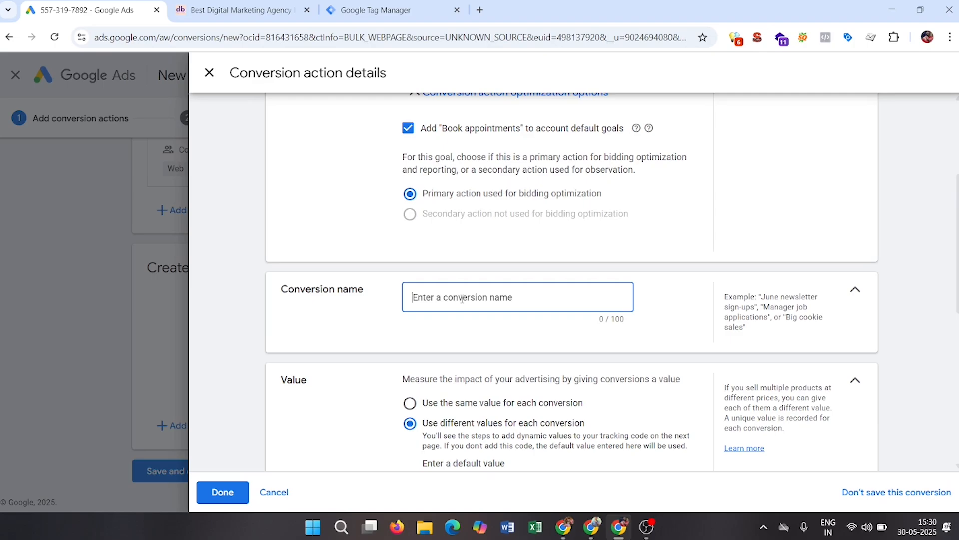
{"action": "key", "text": "Caps_Lock"}
{"action": "type", "text": "B"}
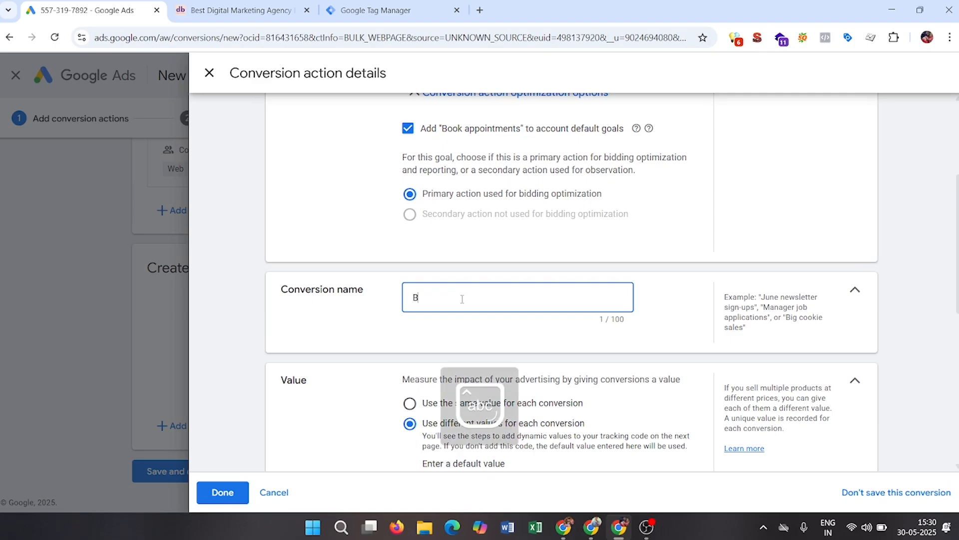
{"action": "type", "text": "ook A"}
{"action": "key", "text": "Caps_Lock"}
{"action": "type", "text": "ppointment"}
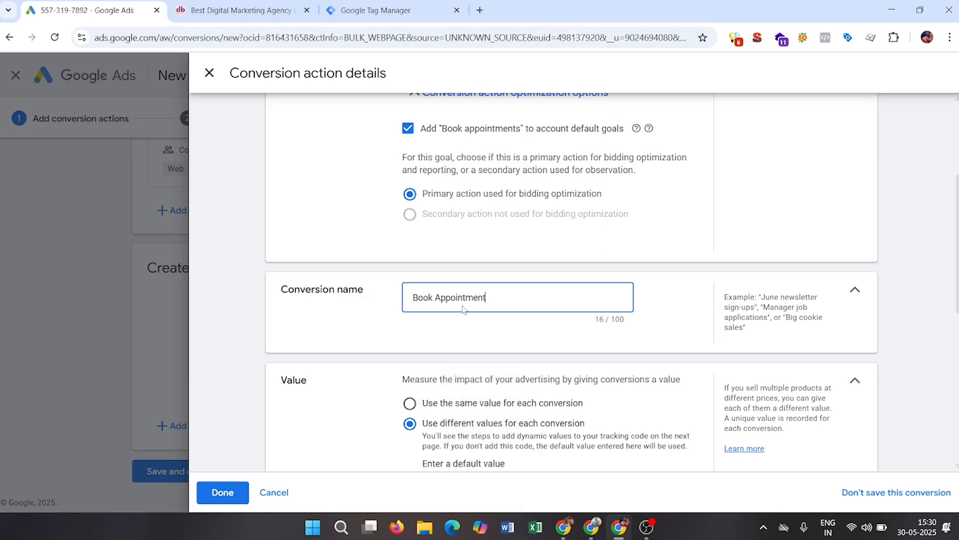
Use the same value of 1 Indian Rupee for each conversion and set the count to One per interaction.
{"action": "scroll", "coordinate": [501, 356], "scroll_direction": "down", "scroll_amount": 1}
{"action": "scroll", "coordinate": [501, 356], "scroll_direction": "down", "scroll_amount": 1}
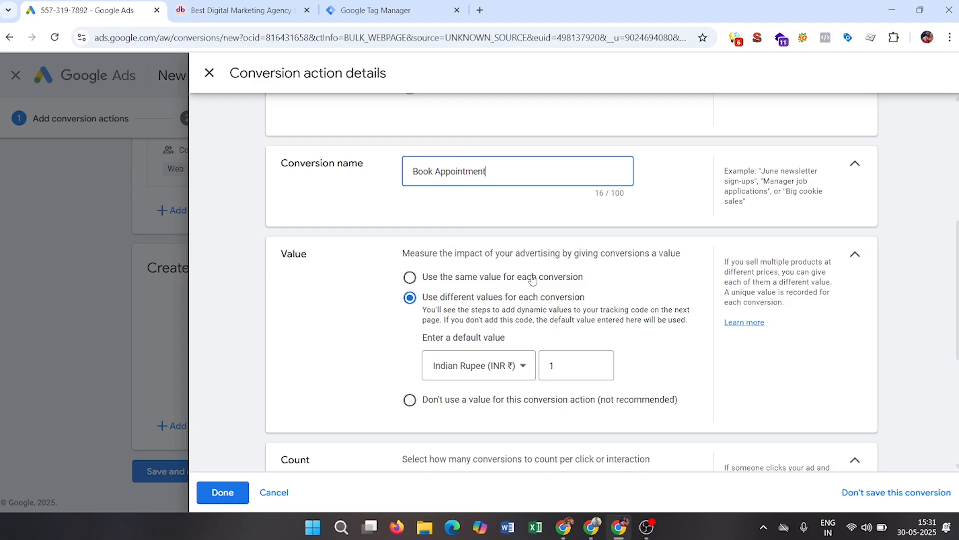
{"action": "left_click", "coordinate": [517, 372]}
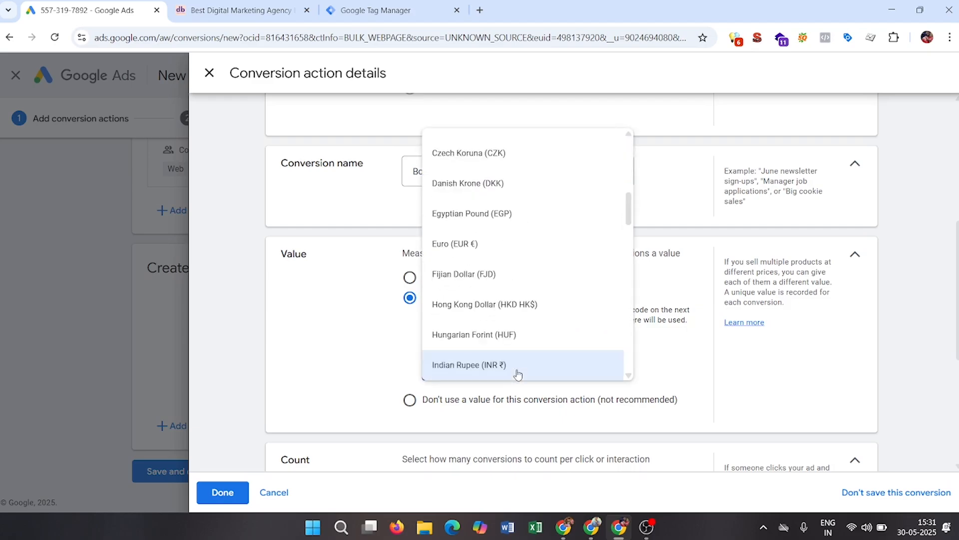
{"action": "left_click", "coordinate": [677, 365]}
{"action": "left_click", "coordinate": [553, 364]}
{"action": "scroll", "coordinate": [670, 360], "scroll_direction": "down", "scroll_amount": 1}
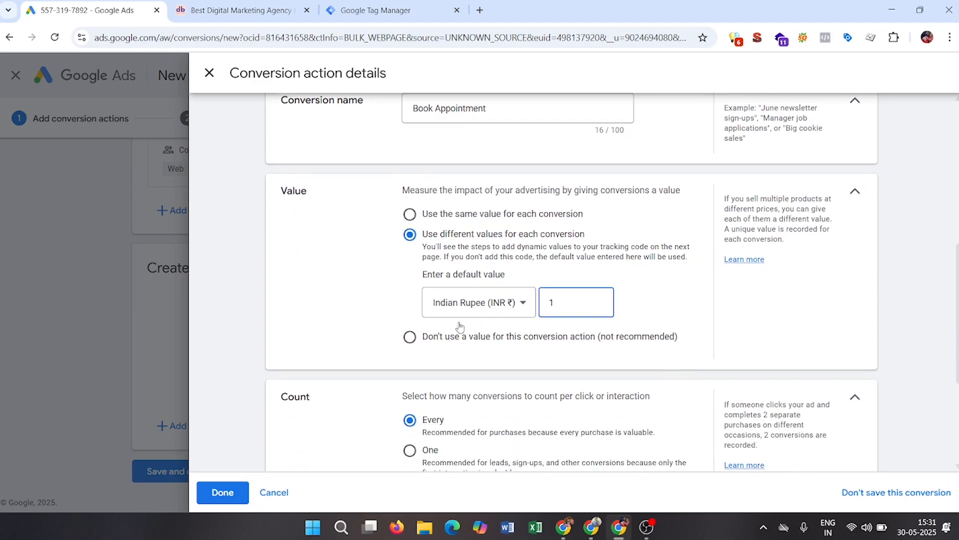
{"action": "left_click", "coordinate": [411, 339]}
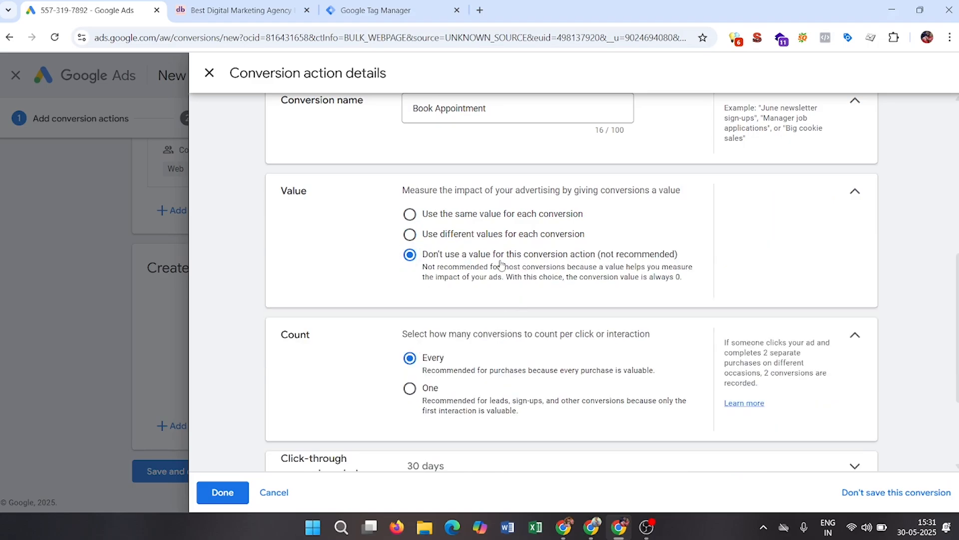
{"action": "left_click", "coordinate": [459, 222]}
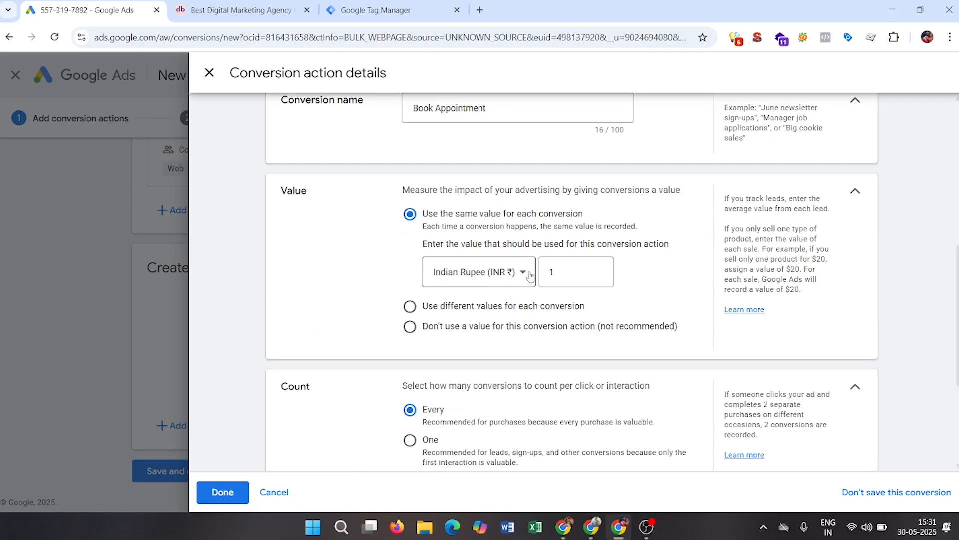
{"action": "scroll", "coordinate": [519, 315], "scroll_direction": "down", "scroll_amount": 4}
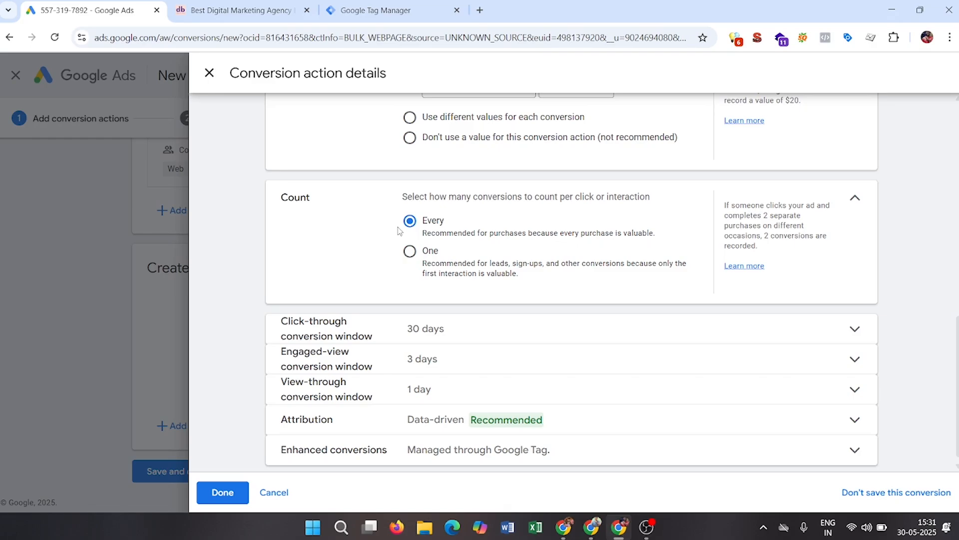
{"action": "left_click", "coordinate": [428, 274]}
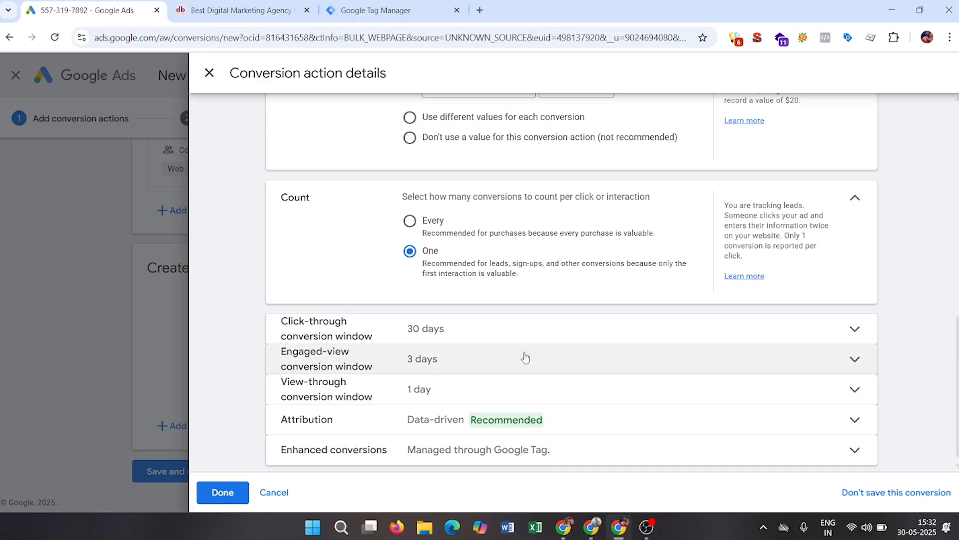
Review the click-through conversion window and attribution model settings of the conversion action.
{"action": "scroll", "coordinate": [470, 334], "scroll_direction": "down", "scroll_amount": 1}
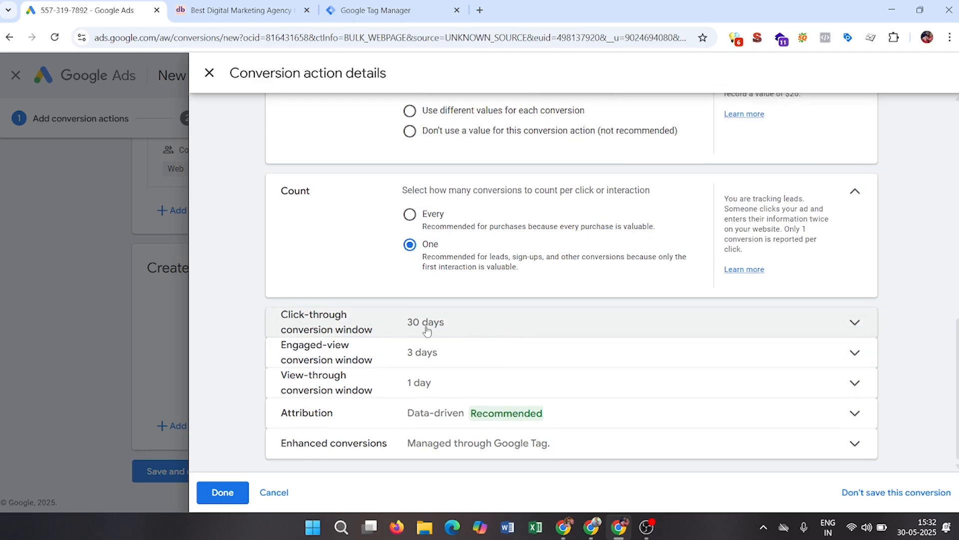
{"action": "left_click", "coordinate": [468, 326]}
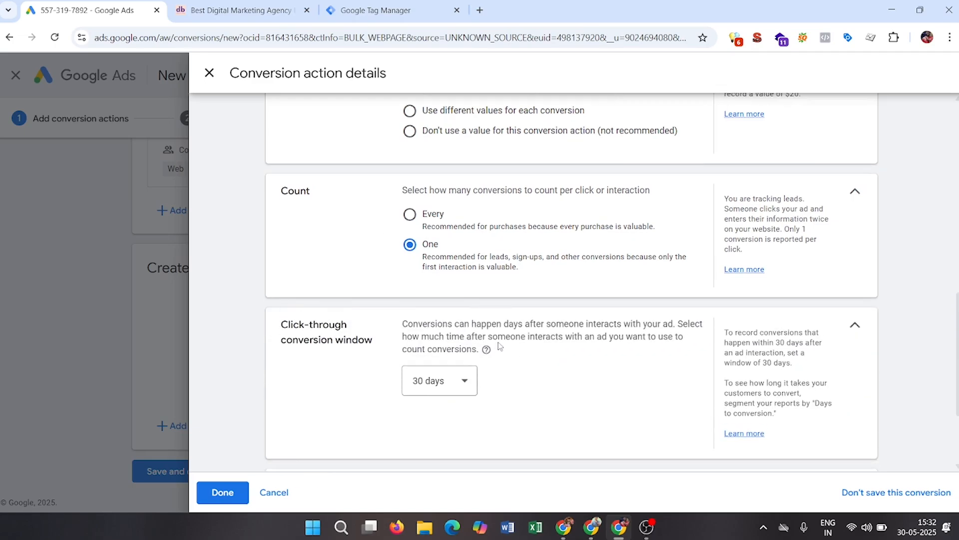
{"action": "left_click", "coordinate": [848, 328]}
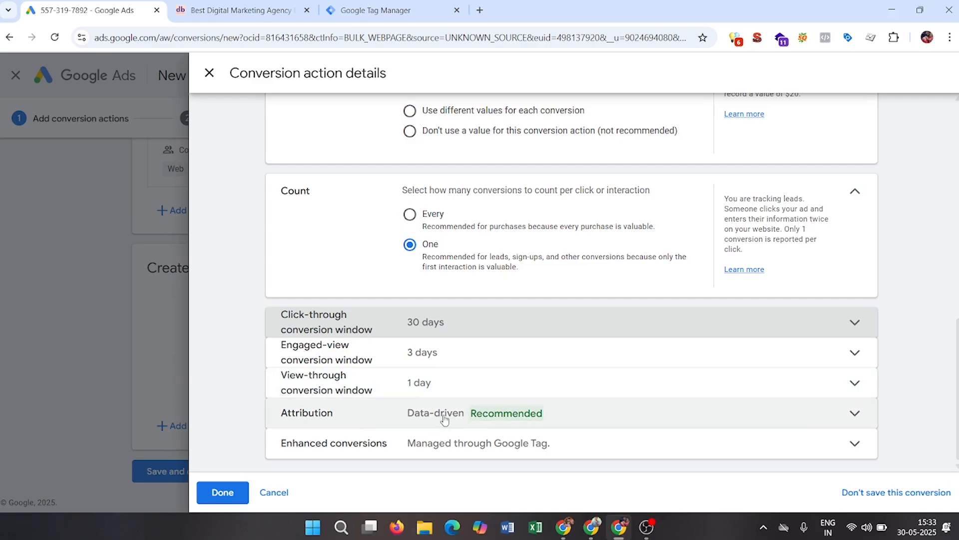
{"action": "left_click", "coordinate": [601, 421]}
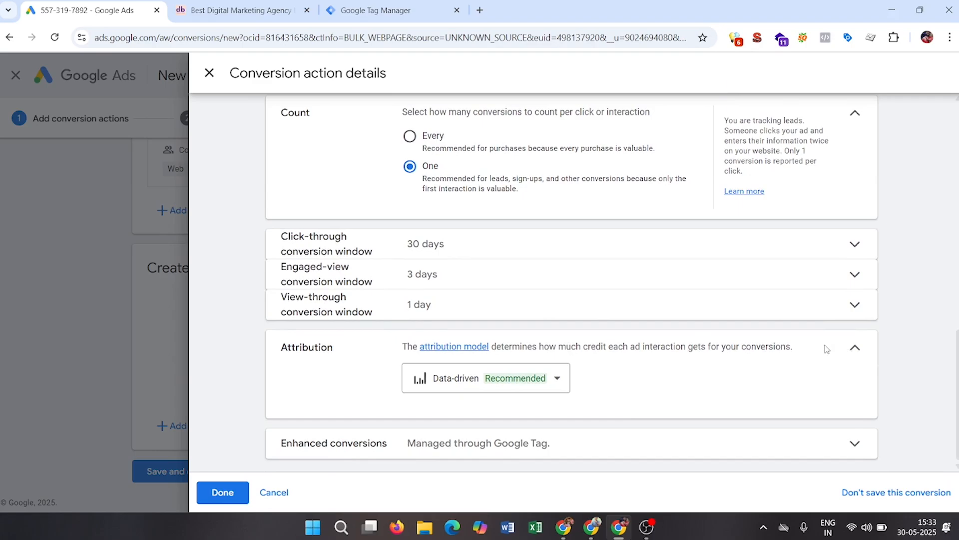
{"action": "left_click", "coordinate": [862, 353]}
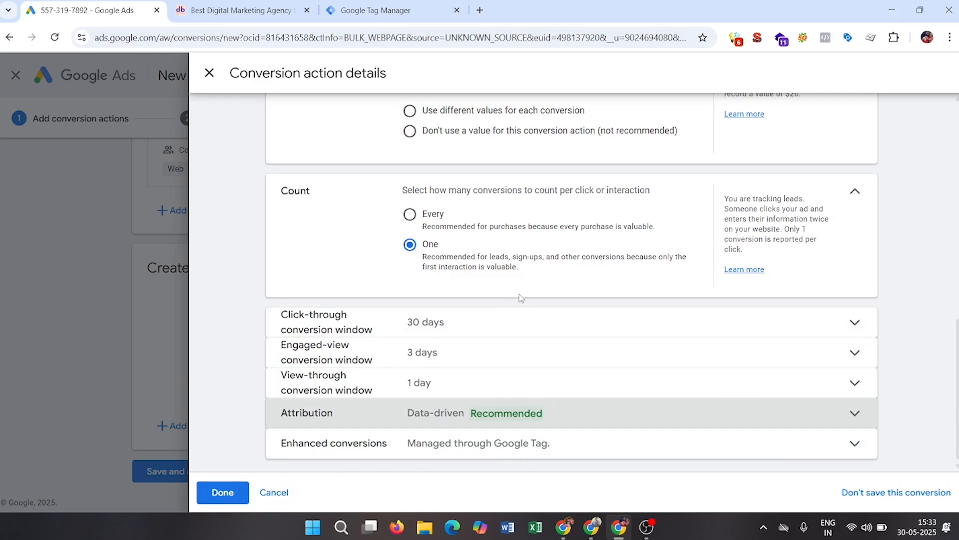
Finish the Book Appointment conversion action details, then save and continue to the tag setup instructions.
{"action": "scroll", "coordinate": [519, 298], "scroll_direction": "up", "scroll_amount": 10}
{"action": "scroll", "coordinate": [519, 297], "scroll_direction": "down", "scroll_amount": 6}
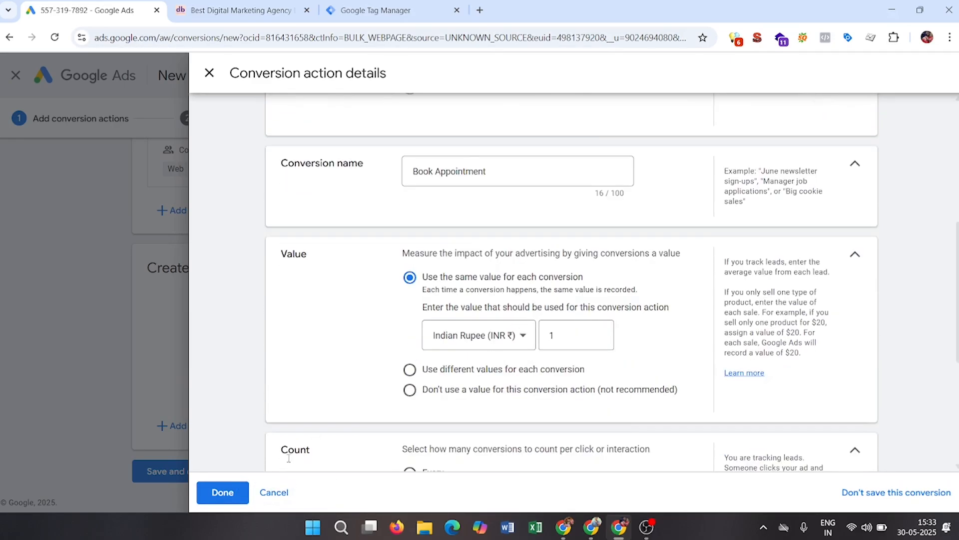
{"action": "left_click", "coordinate": [222, 493]}
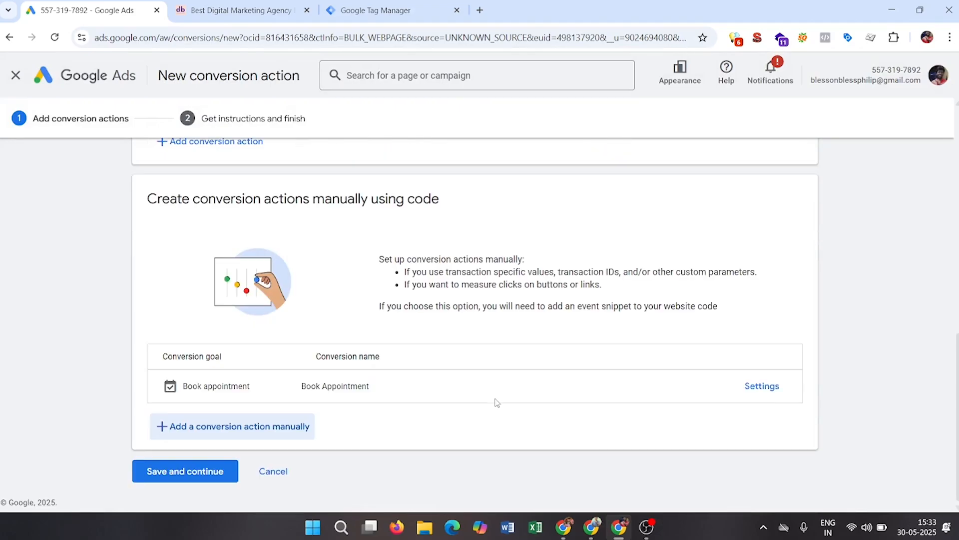
{"action": "left_click", "coordinate": [215, 470]}
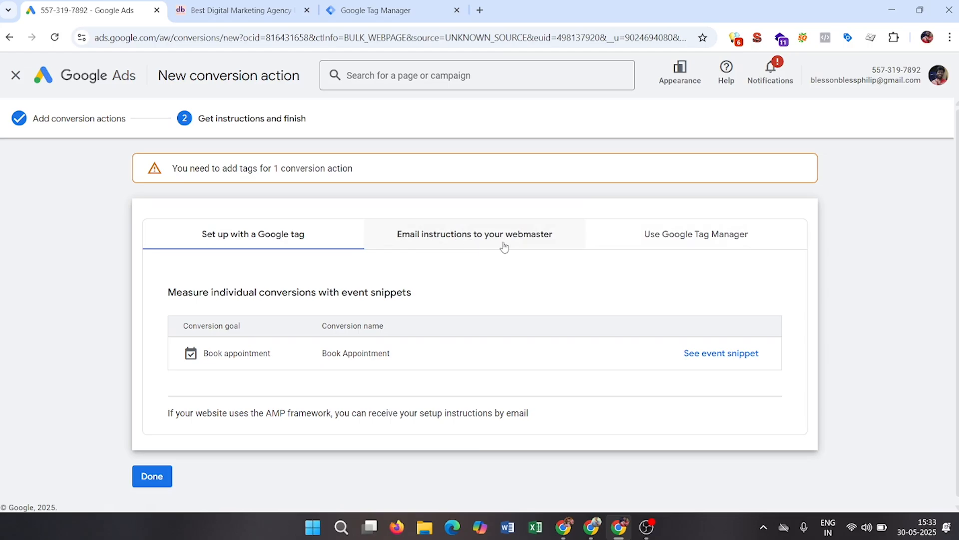
Look through the Tag Manager, webmaster email and Google tag setup instructions, including the Book Appointment event snippet.
{"action": "left_click", "coordinate": [628, 241]}
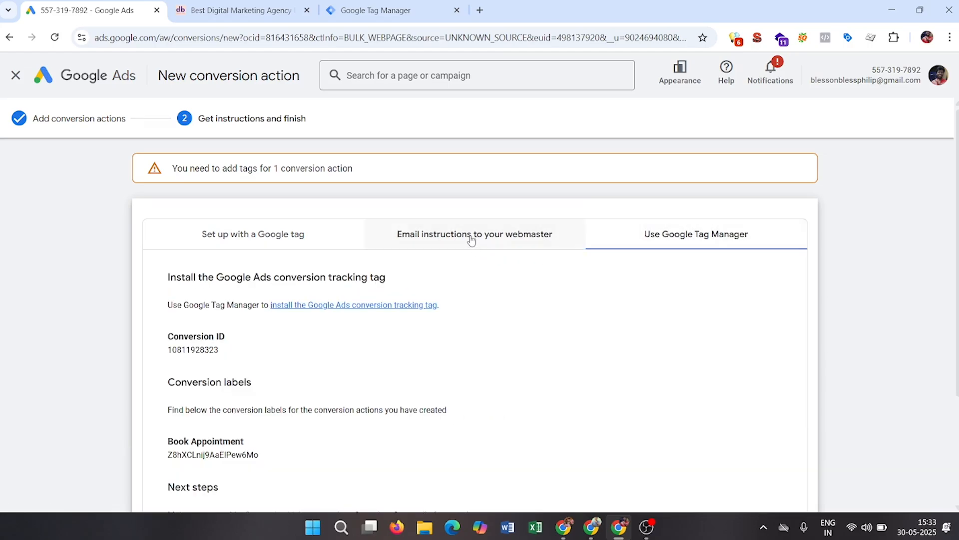
{"action": "scroll", "coordinate": [471, 240], "scroll_direction": "down", "scroll_amount": 1}
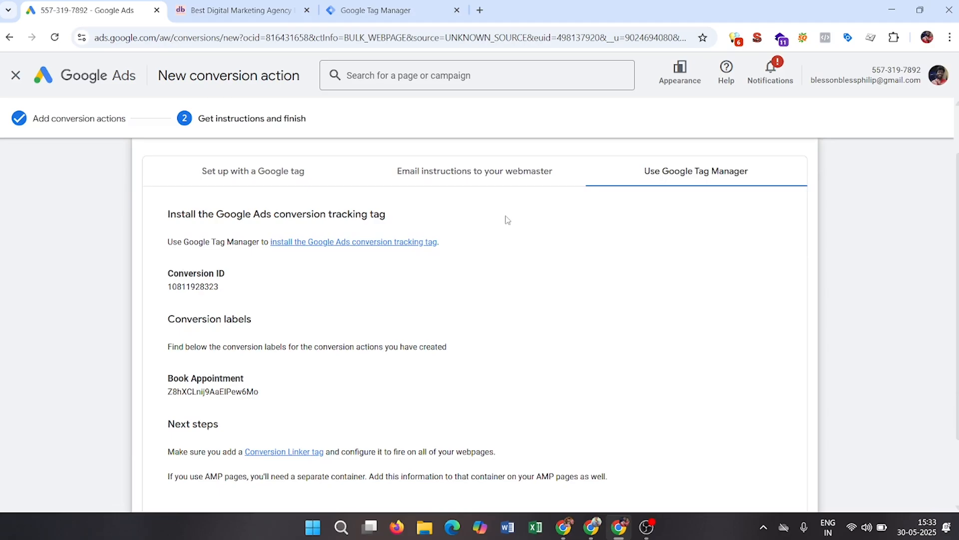
{"action": "left_click", "coordinate": [450, 179]}
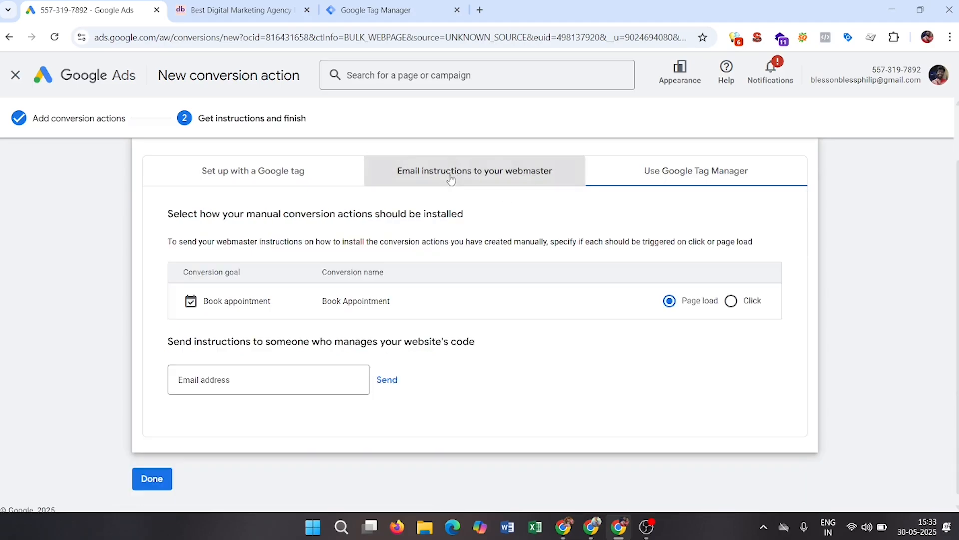
{"action": "left_click", "coordinate": [244, 169]}
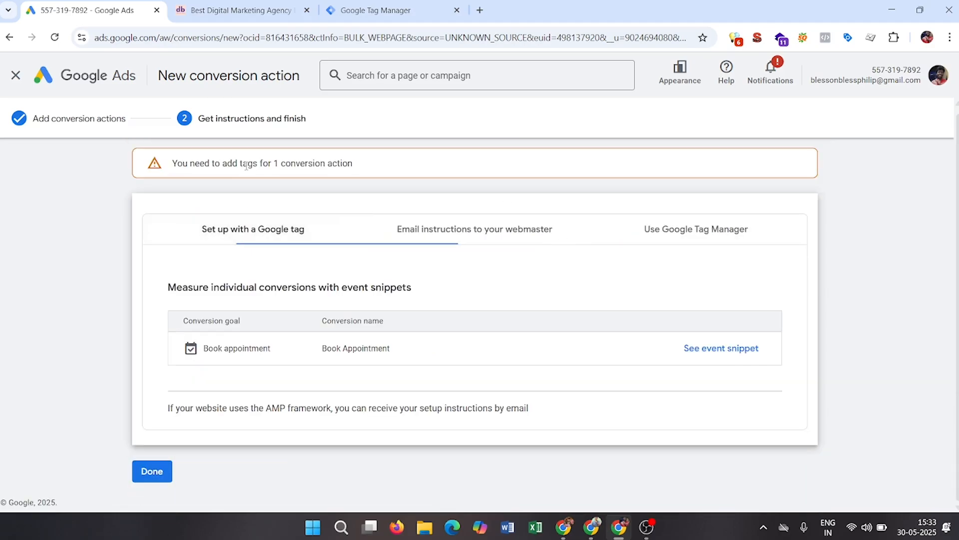
{"action": "left_click", "coordinate": [709, 356]}
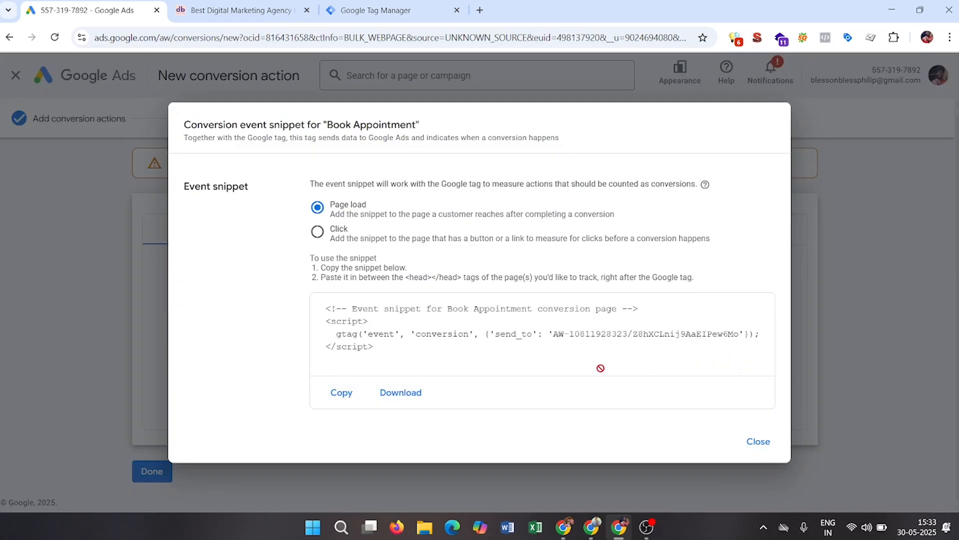
{"action": "left_click", "coordinate": [758, 441]}
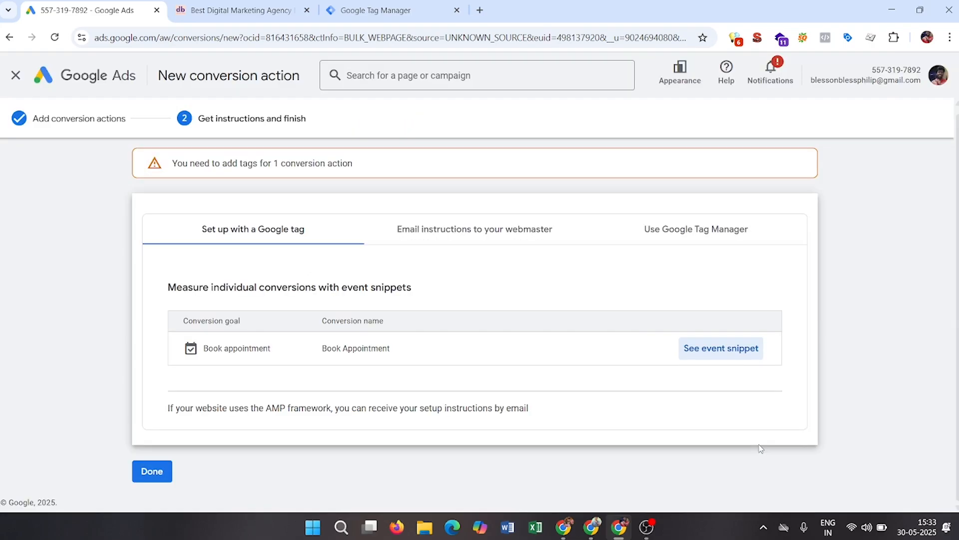
Compare the webmaster email option with the Google Tag Manager instructions, leaving the conversion ID and label details open.
{"action": "left_click", "coordinate": [452, 237]}
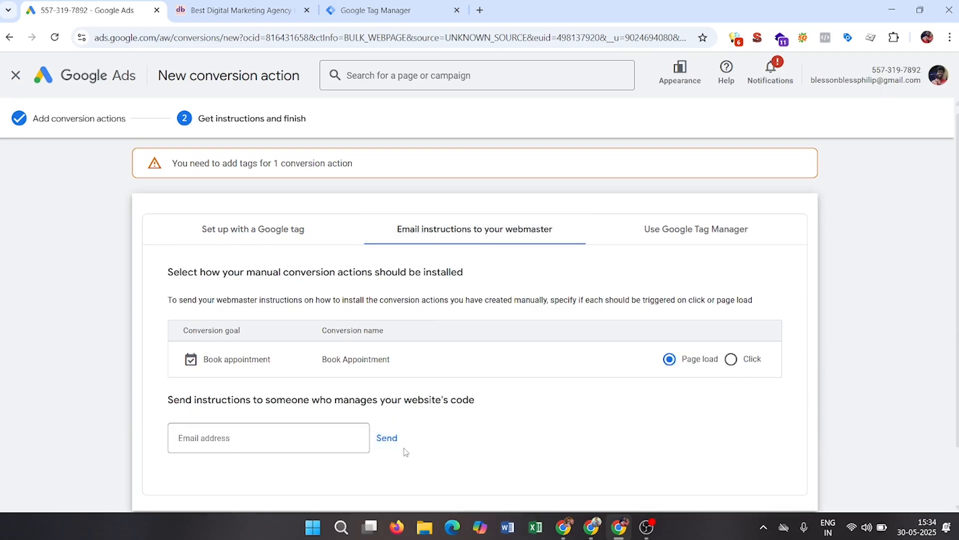
{"action": "left_click", "coordinate": [687, 235]}
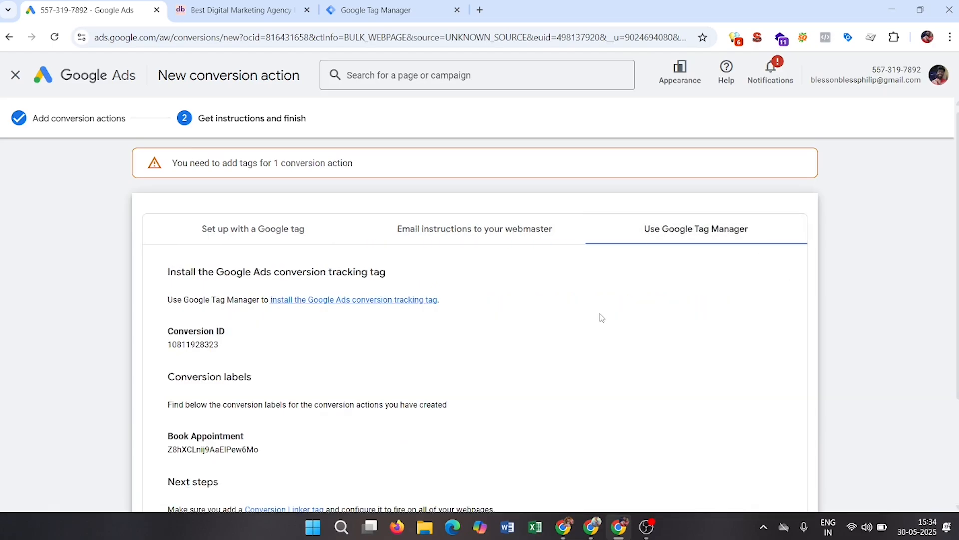
{"action": "scroll", "coordinate": [375, 321], "scroll_direction": "down", "scroll_amount": 3}
{"action": "scroll", "coordinate": [377, 323], "scroll_direction": "up", "scroll_amount": 3}
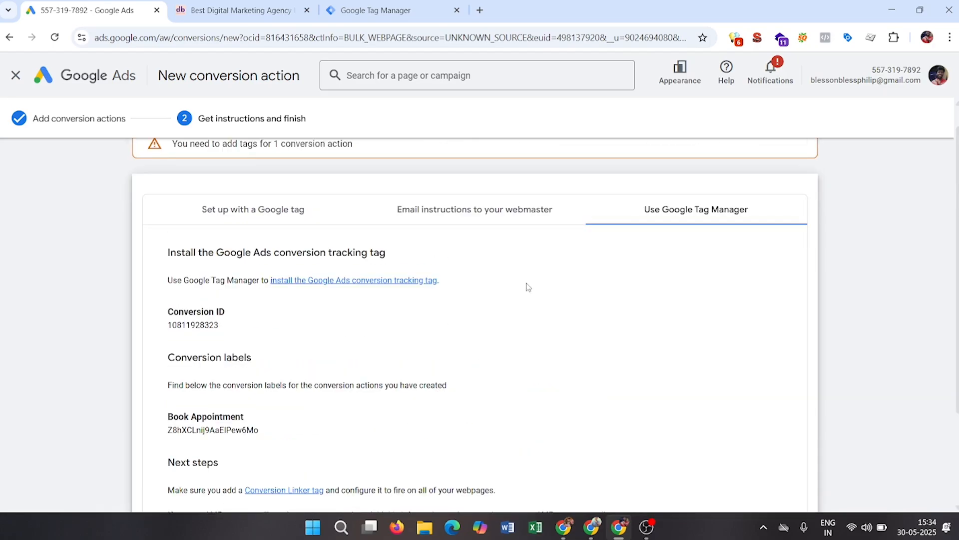
Examine the conversion ID and the Book Appointment conversion label in the Google Tag Manager installation instructions.
{"action": "scroll", "coordinate": [528, 286], "scroll_direction": "down", "scroll_amount": 1}
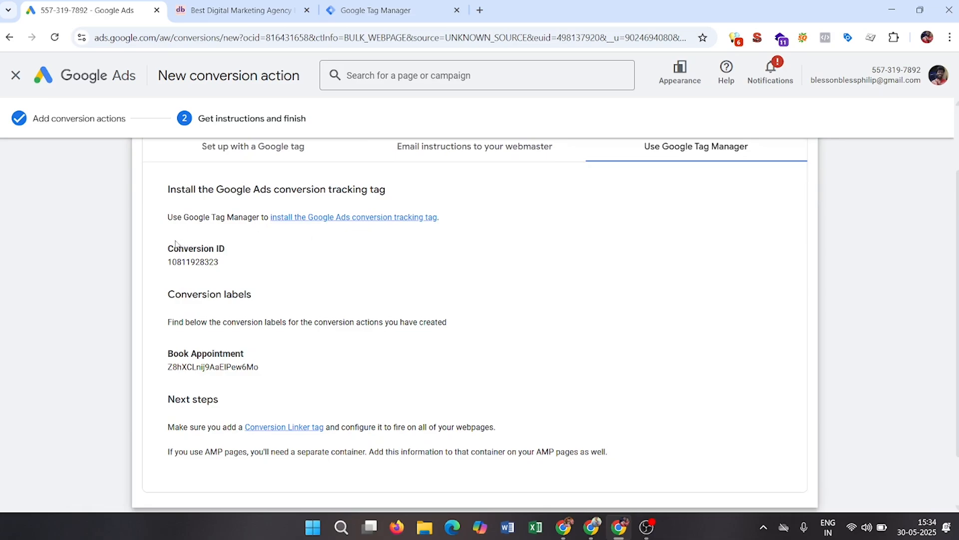
{"action": "left_click_drag", "start_coordinate": [167, 189], "coordinate": [410, 188]}
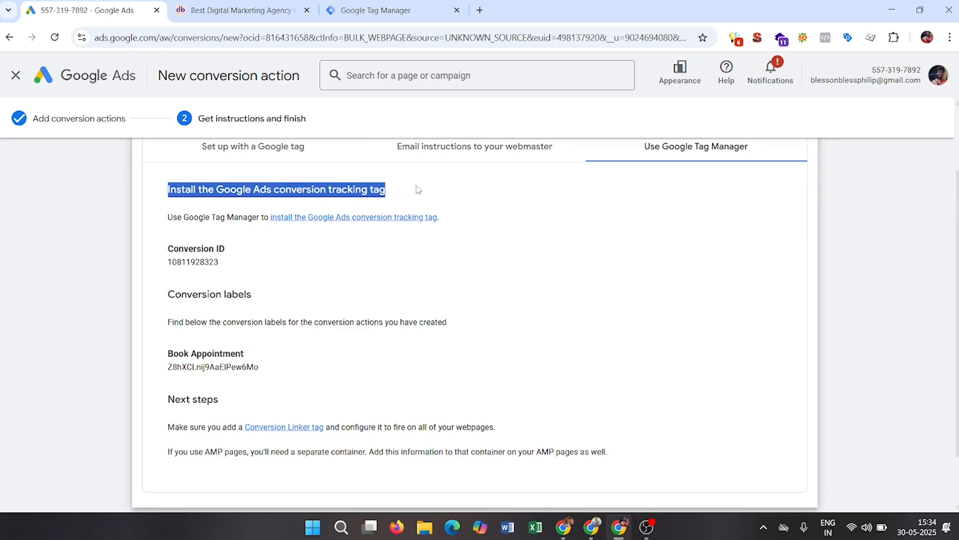
{"action": "left_click", "coordinate": [454, 195]}
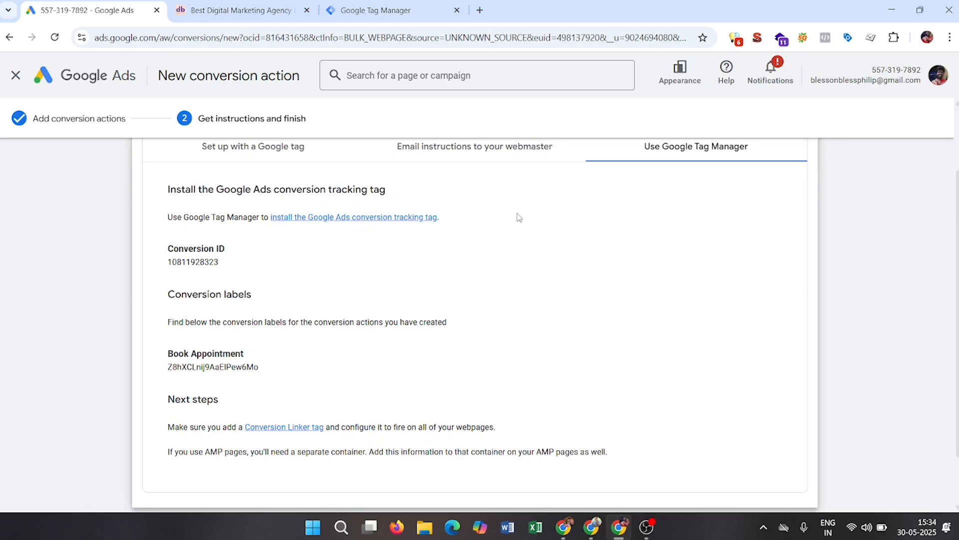
{"action": "double_click", "coordinate": [174, 261]}
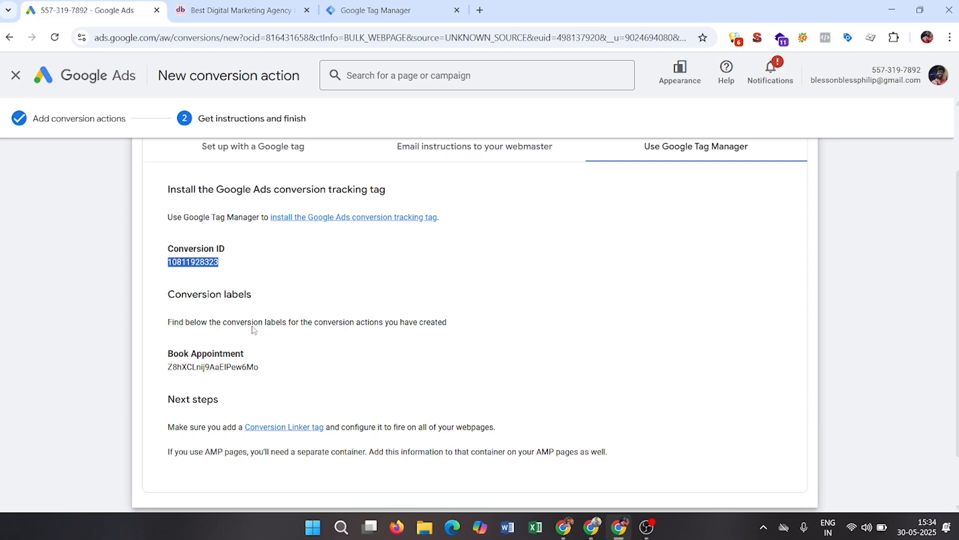
{"action": "left_click", "coordinate": [166, 372]}
{"action": "left_click_drag", "start_coordinate": [167, 373], "coordinate": [293, 371]}
{"action": "left_click", "coordinate": [286, 372]}
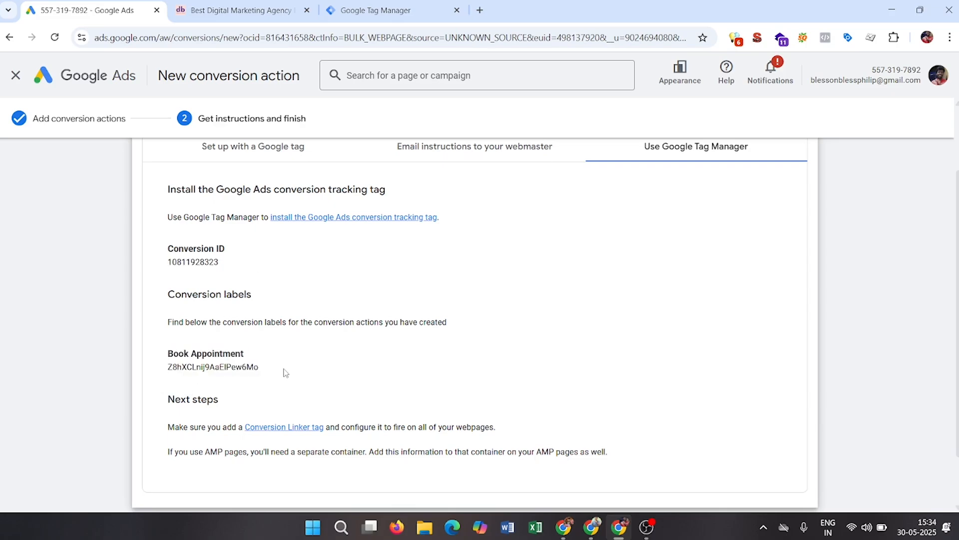
{"action": "left_click_drag", "start_coordinate": [159, 372], "coordinate": [286, 371]}
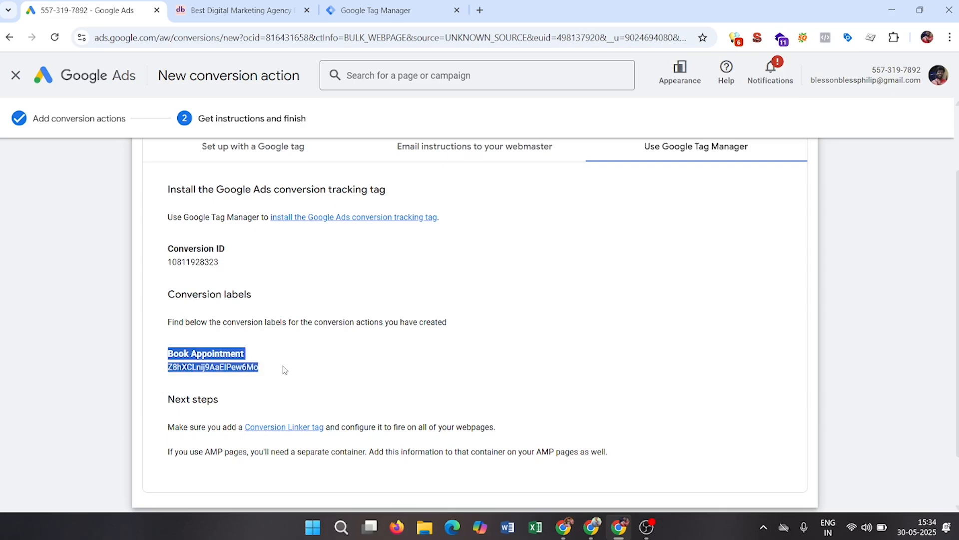
{"action": "left_click_drag", "start_coordinate": [165, 246], "coordinate": [272, 264]}
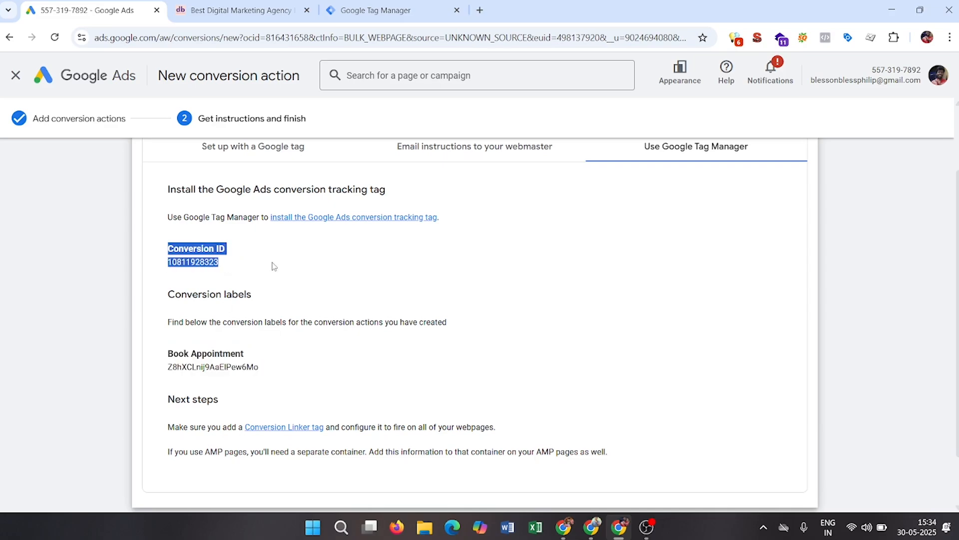
{"action": "left_click", "coordinate": [187, 295]}
{"action": "left_click_drag", "start_coordinate": [165, 298], "coordinate": [290, 296]}
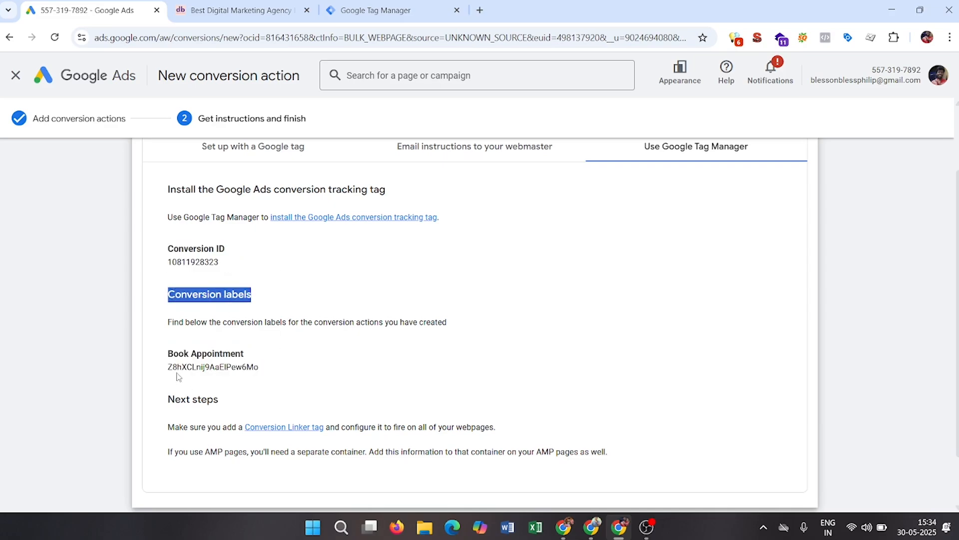
{"action": "left_click_drag", "start_coordinate": [168, 324], "coordinate": [504, 330]}
{"action": "left_click", "coordinate": [510, 330]}
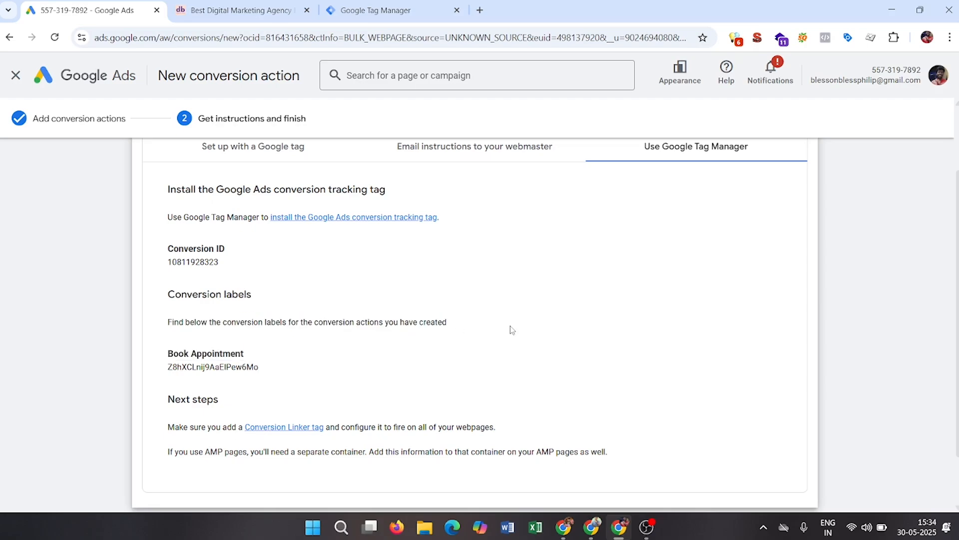
{"action": "double_click", "coordinate": [192, 263]}
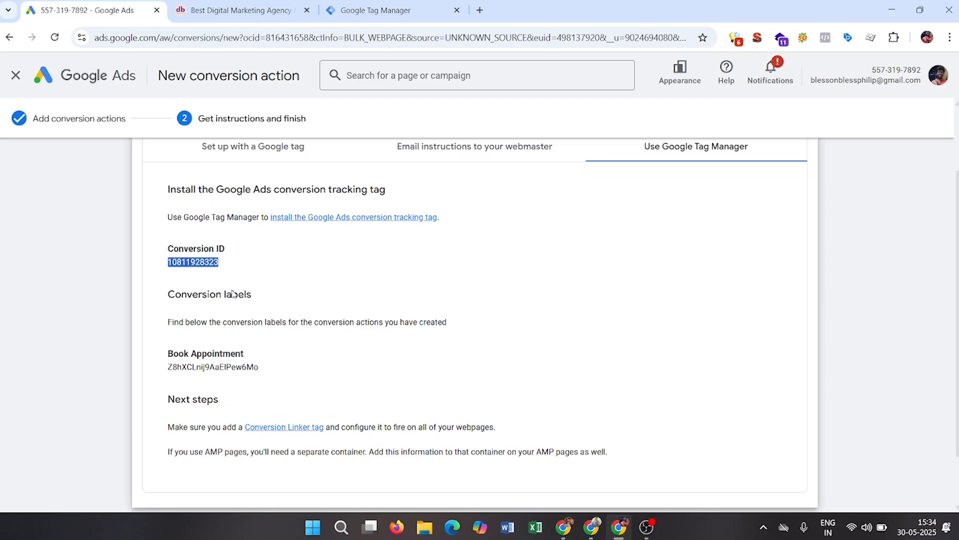
{"action": "double_click", "coordinate": [200, 366]}
{"action": "left_click", "coordinate": [419, 359]}
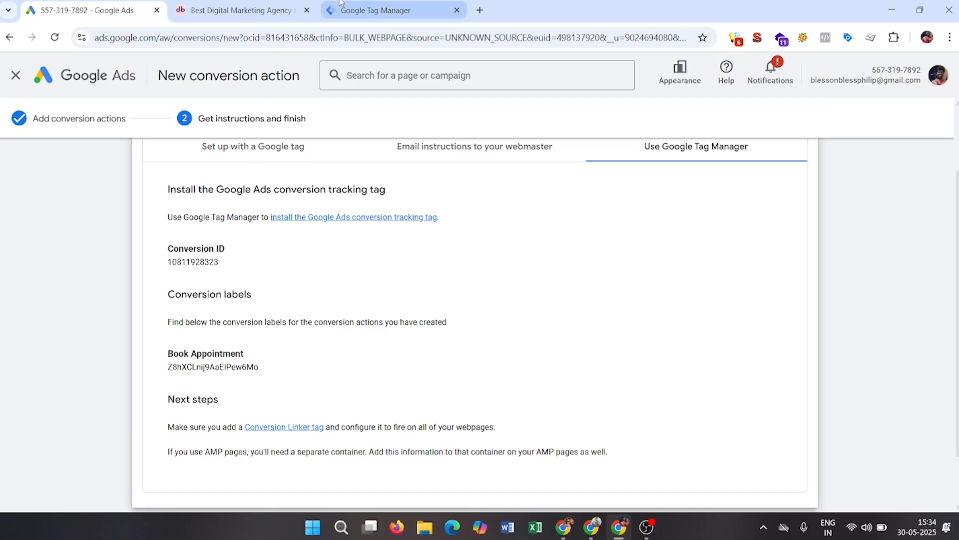
Switch to Google Tag Manager and create a new tag named Get started Button.
{"action": "left_click", "coordinate": [365, 6]}
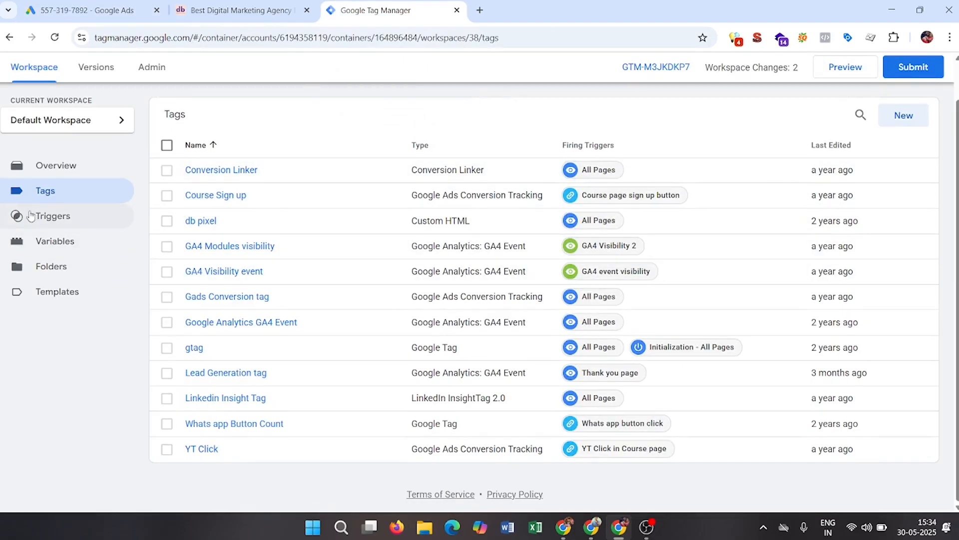
{"action": "scroll", "coordinate": [233, 317], "scroll_direction": "up", "scroll_amount": 1}
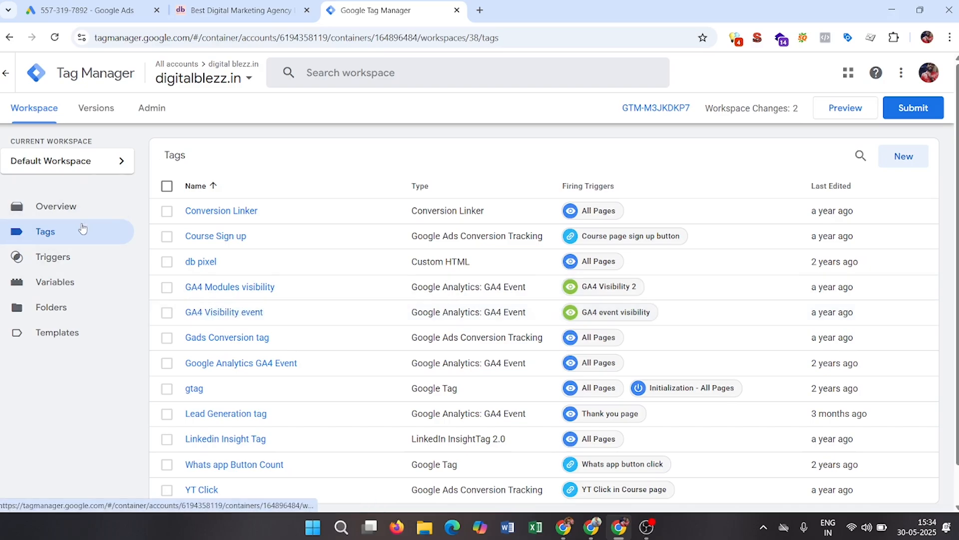
{"action": "left_click", "coordinate": [912, 155]}
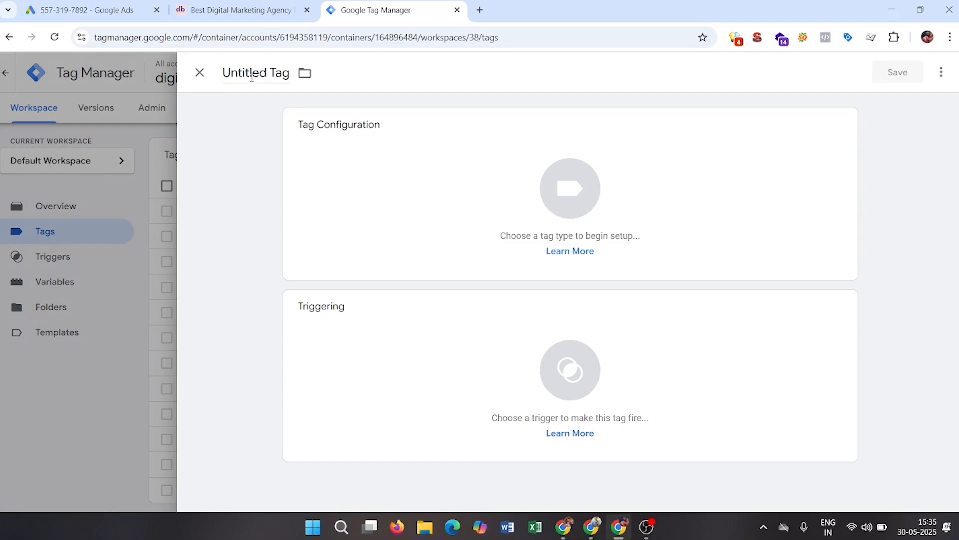
{"action": "triple_click", "coordinate": [252, 74]}
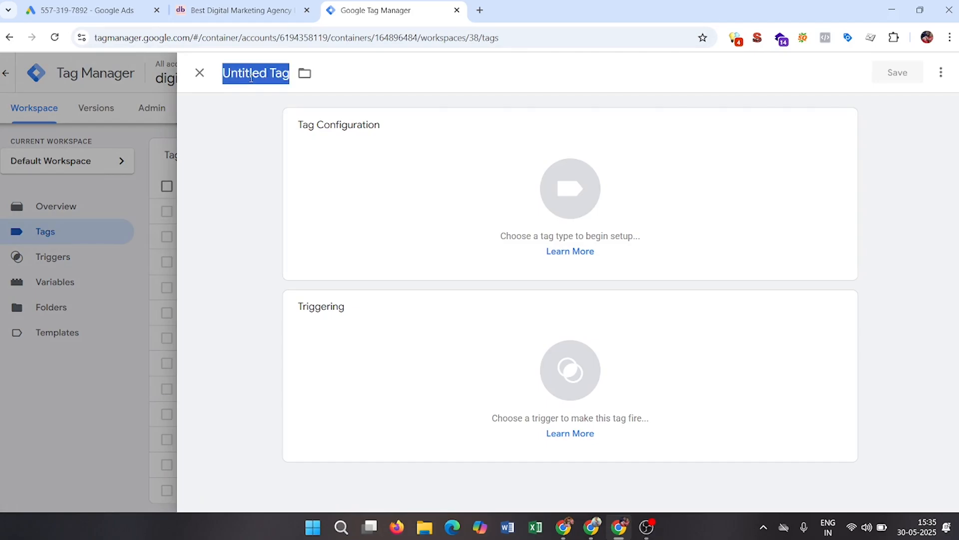
{"action": "type", "text": "Ge"}
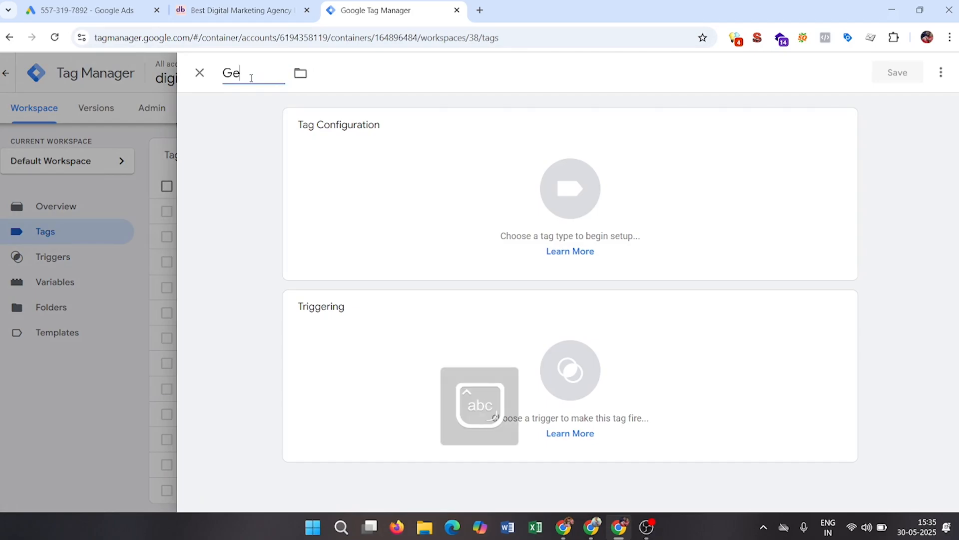
{"action": "type", "text": "t started Button"}
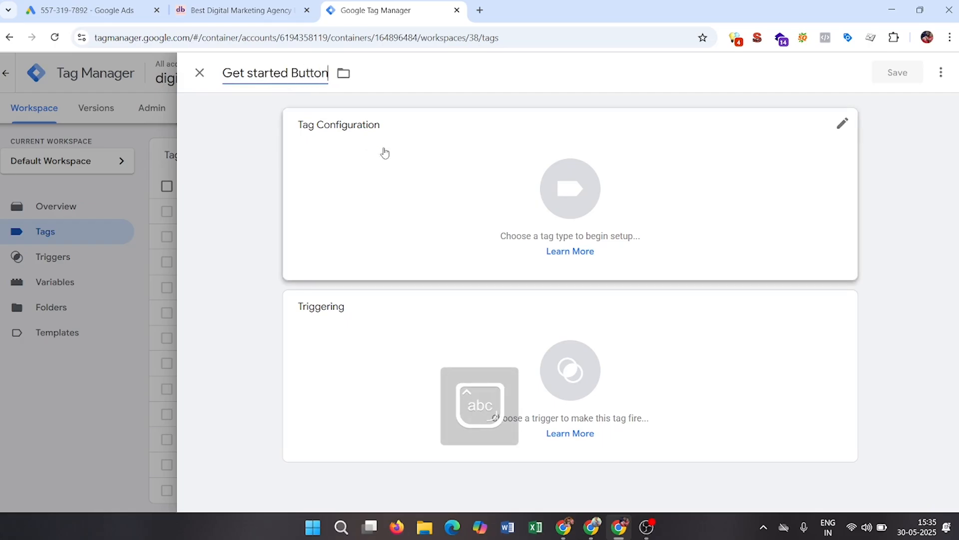
Set the new tag's type to Google Ads Conversion Tracking.
{"action": "left_click", "coordinate": [576, 201]}
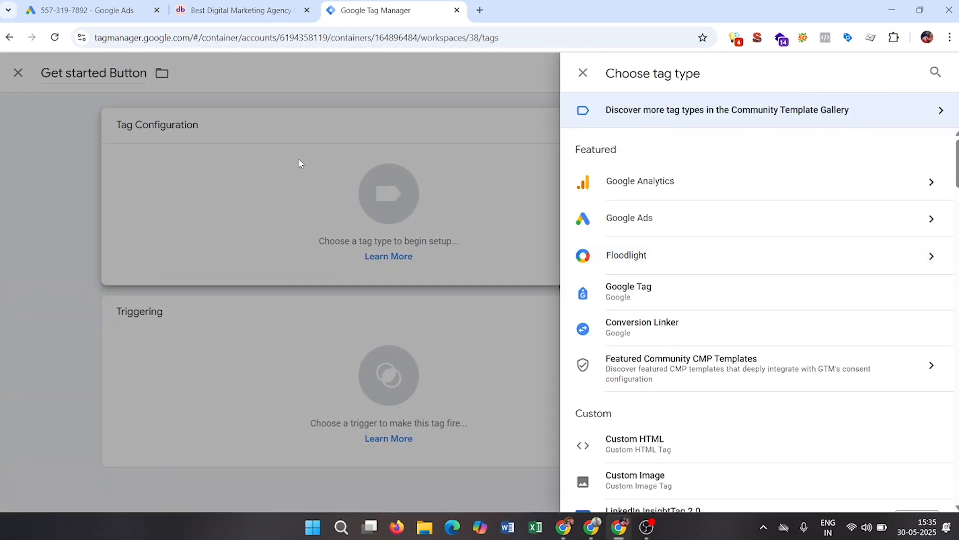
{"action": "left_click", "coordinate": [347, 197]}
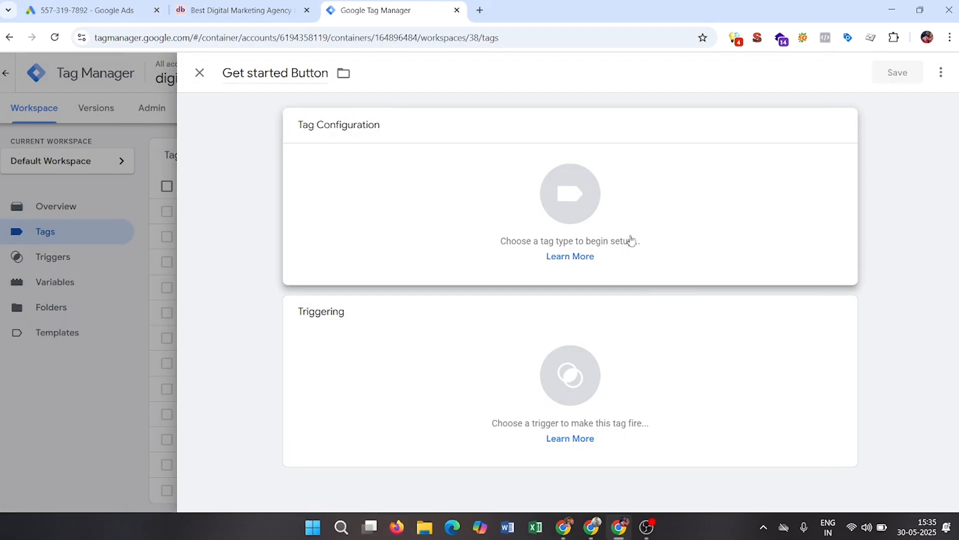
{"action": "left_click", "coordinate": [587, 199]}
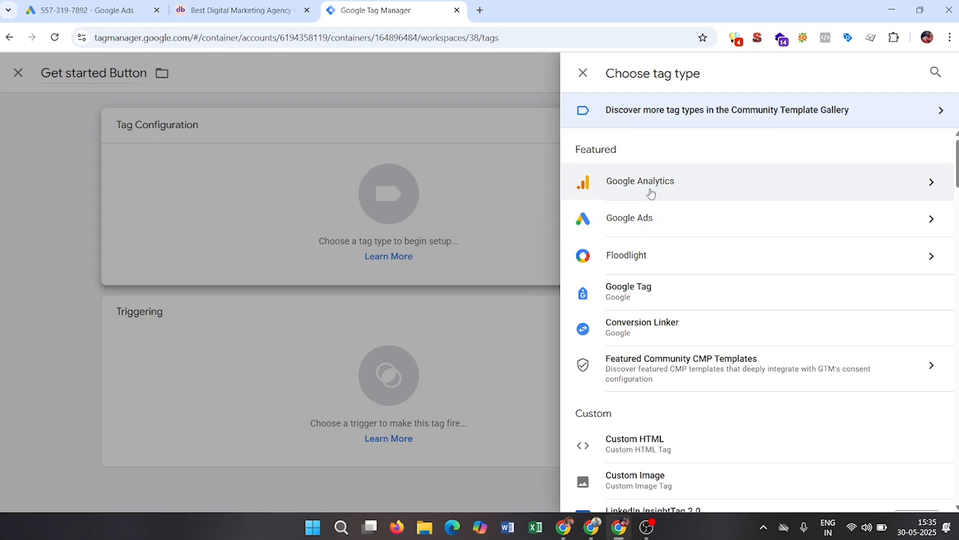
{"action": "left_click", "coordinate": [673, 227]}
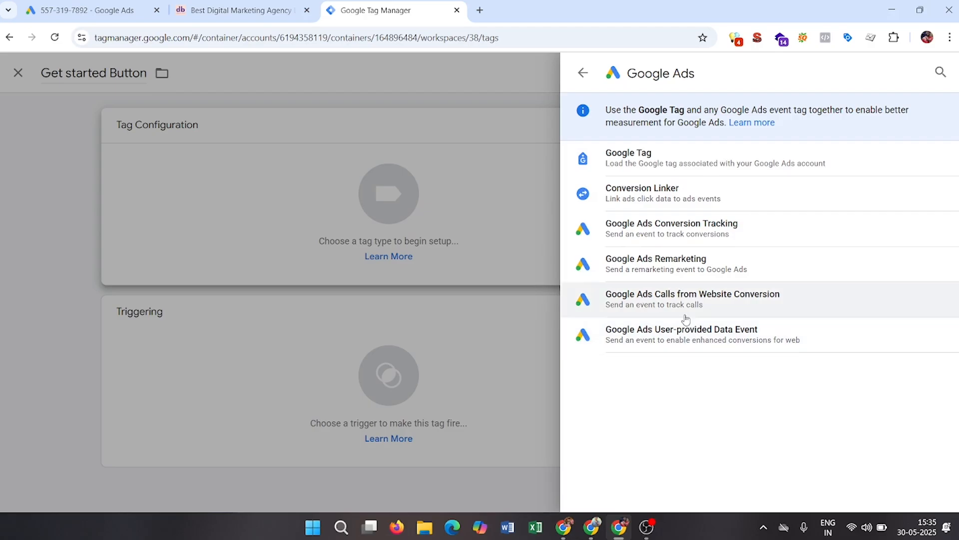
{"action": "left_click", "coordinate": [673, 238]}
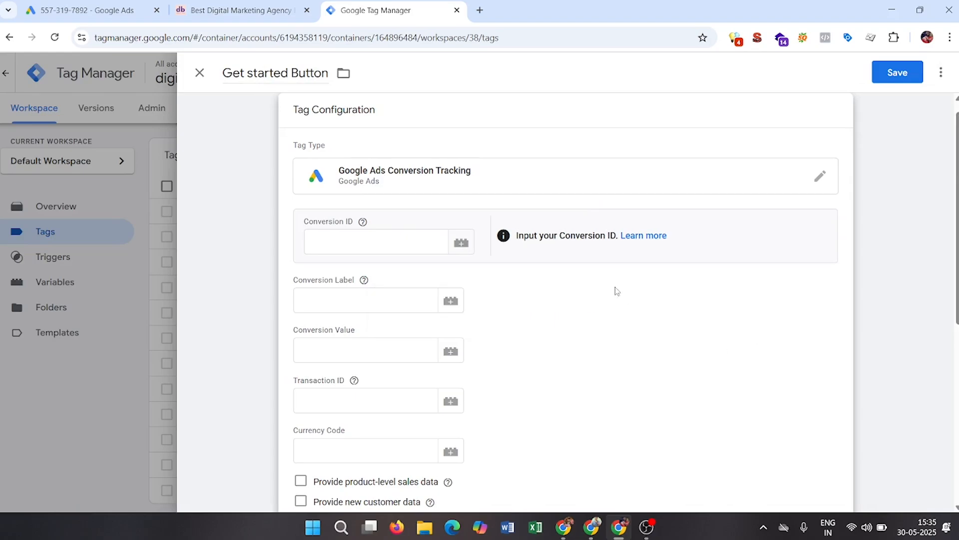
{"action": "left_click", "coordinate": [358, 245]}
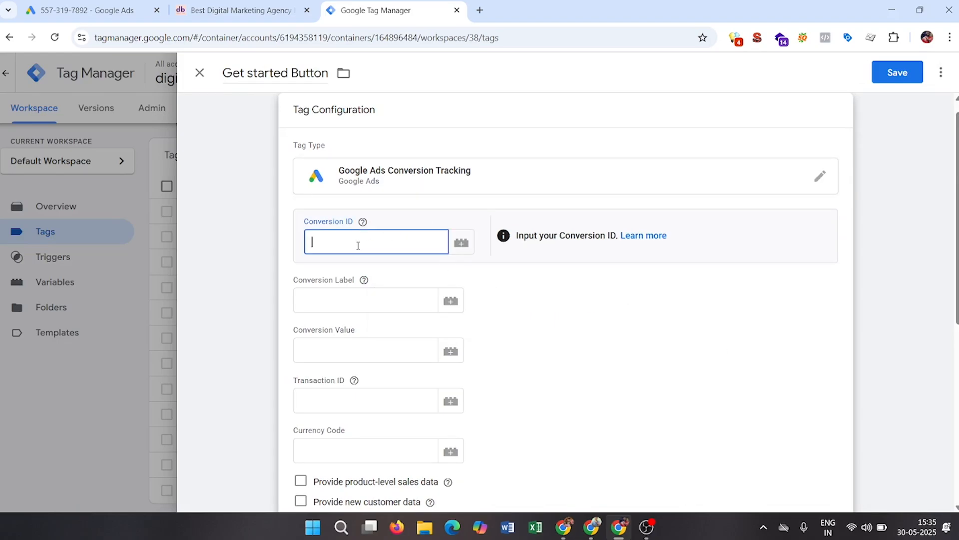
{"action": "left_click", "coordinate": [325, 303]}
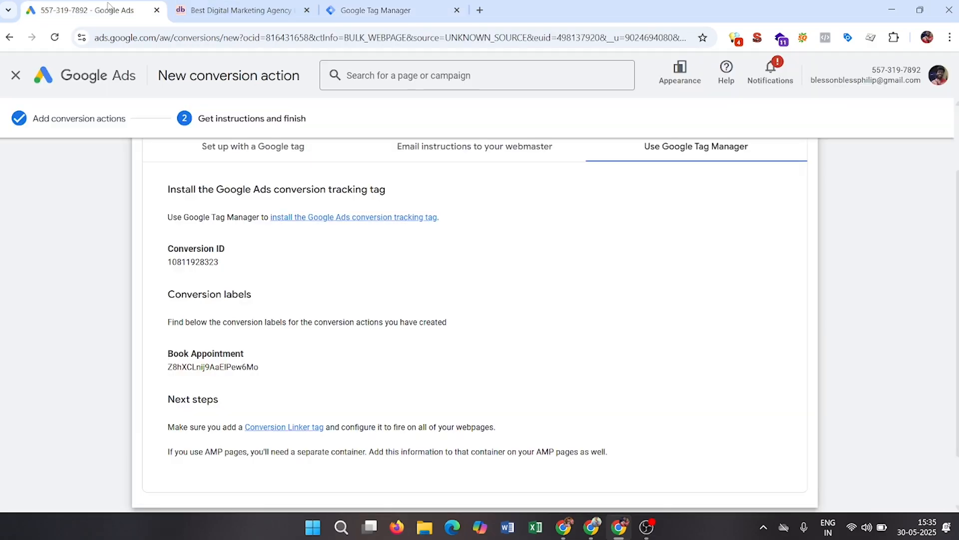
{"action": "left_click", "coordinate": [100, 10]}
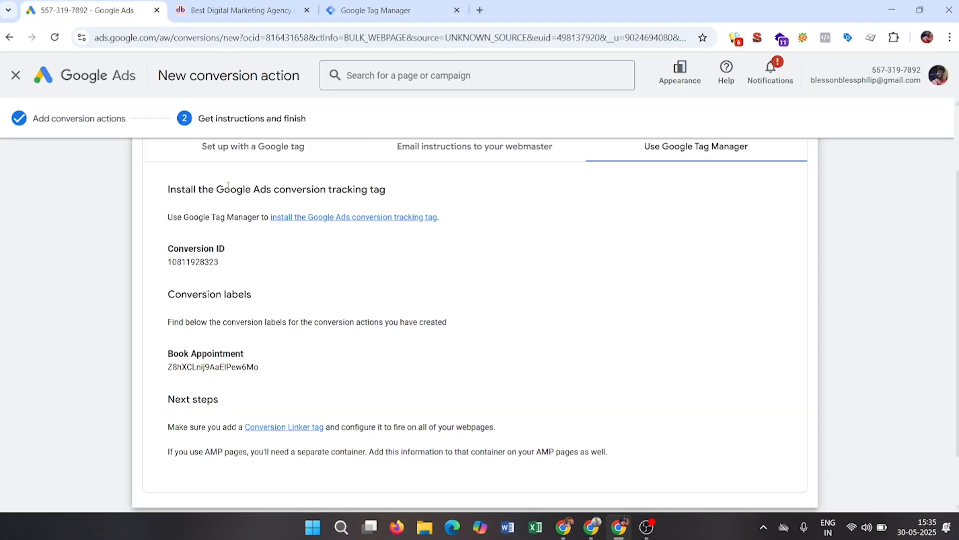
{"action": "double_click", "coordinate": [187, 261]}
{"action": "key", "text": "ctrl+c"}
{"action": "left_click", "coordinate": [375, 10]}
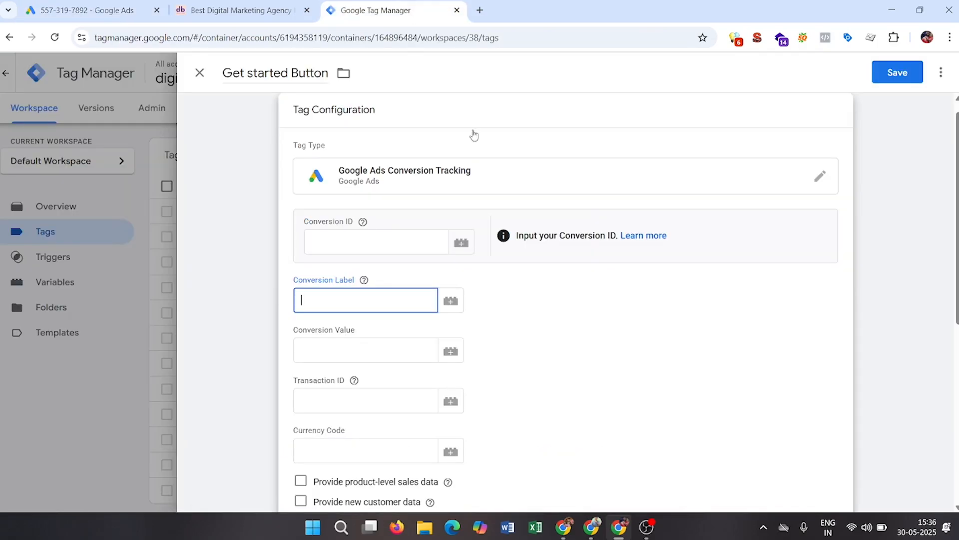
{"action": "key", "text": "ctrl+v"}
Copy the Book Appointment conversion label from Google Ads into the tag's Conversion Label, replacing its existing content.
{"action": "left_click", "coordinate": [100, 10]}
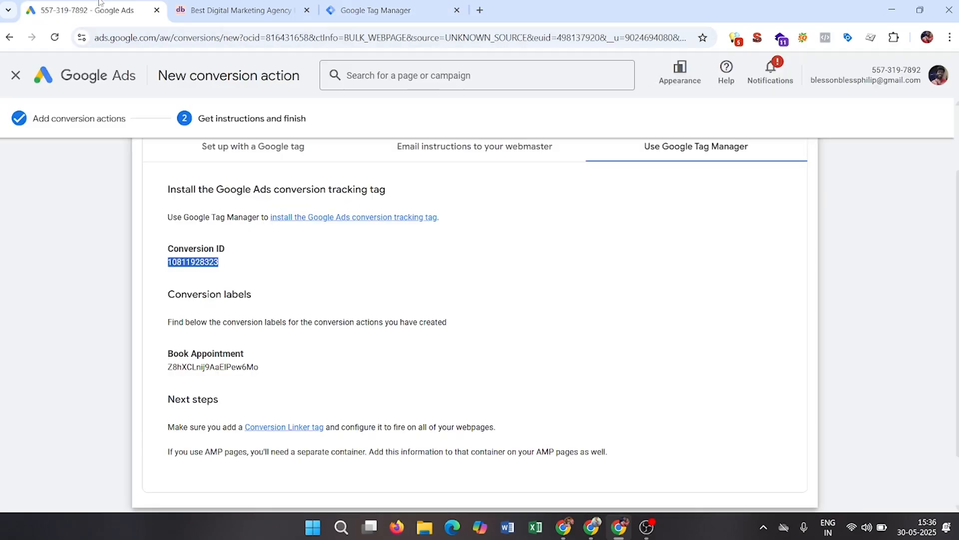
{"action": "double_click", "coordinate": [211, 366]}
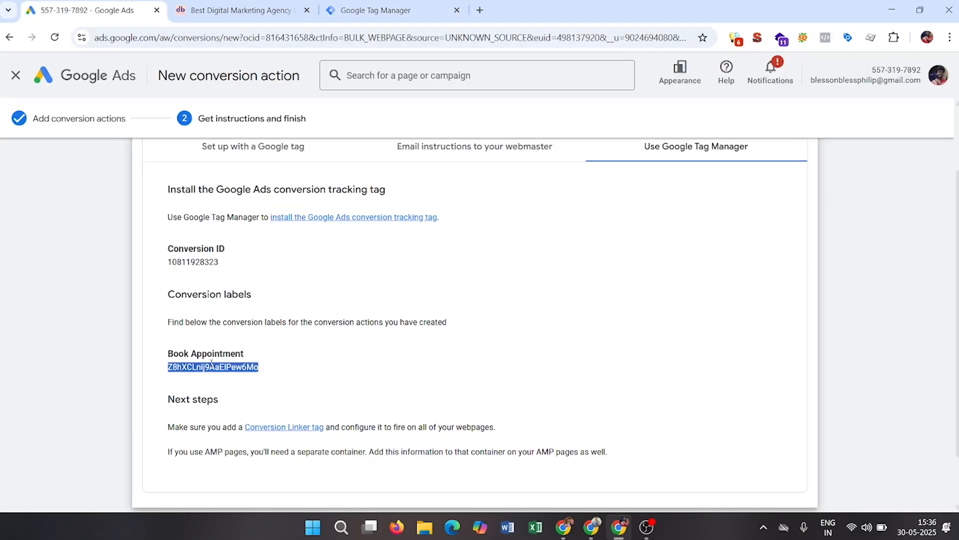
{"action": "left_click", "coordinate": [350, 11]}
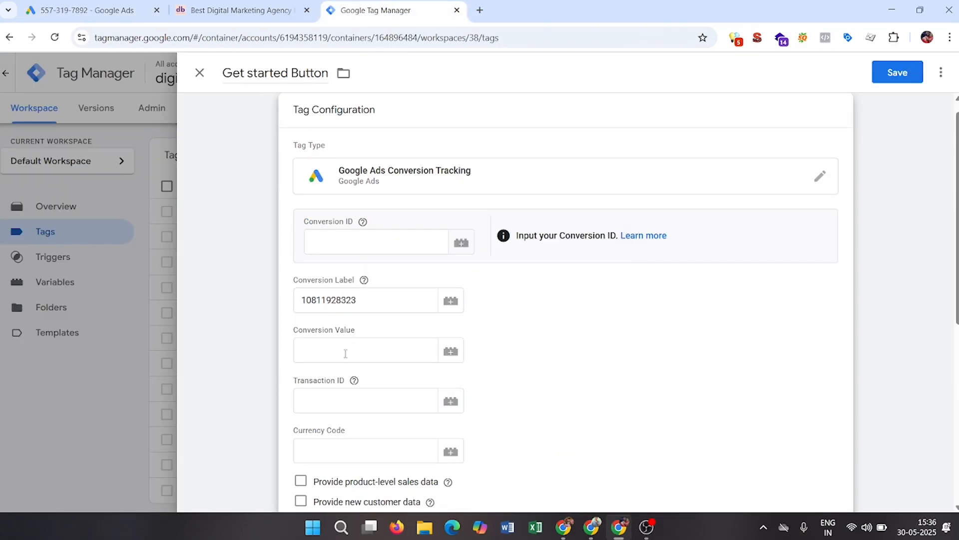
{"action": "left_click", "coordinate": [345, 353]}
{"action": "left_click", "coordinate": [362, 279]}
{"action": "double_click", "coordinate": [367, 307]}
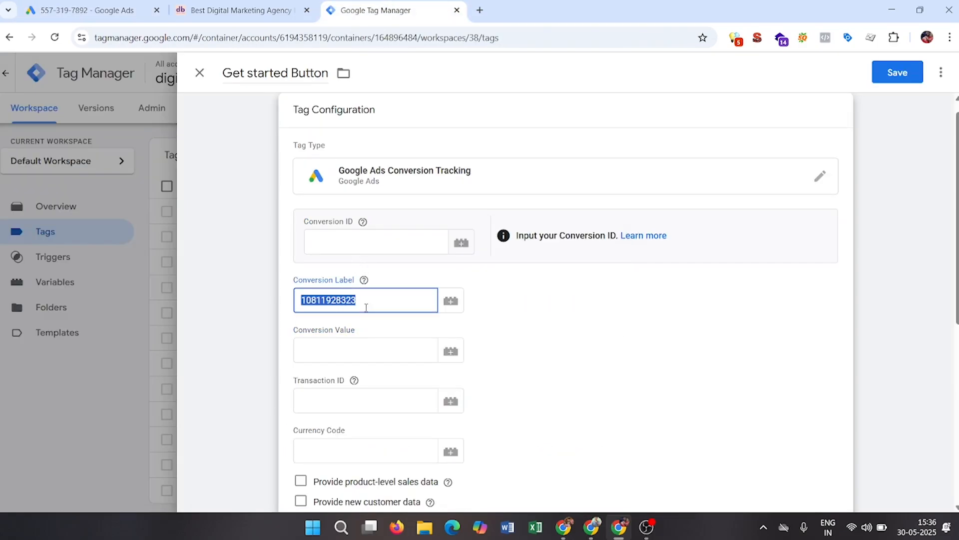
{"action": "key", "text": "ctrl+v"}
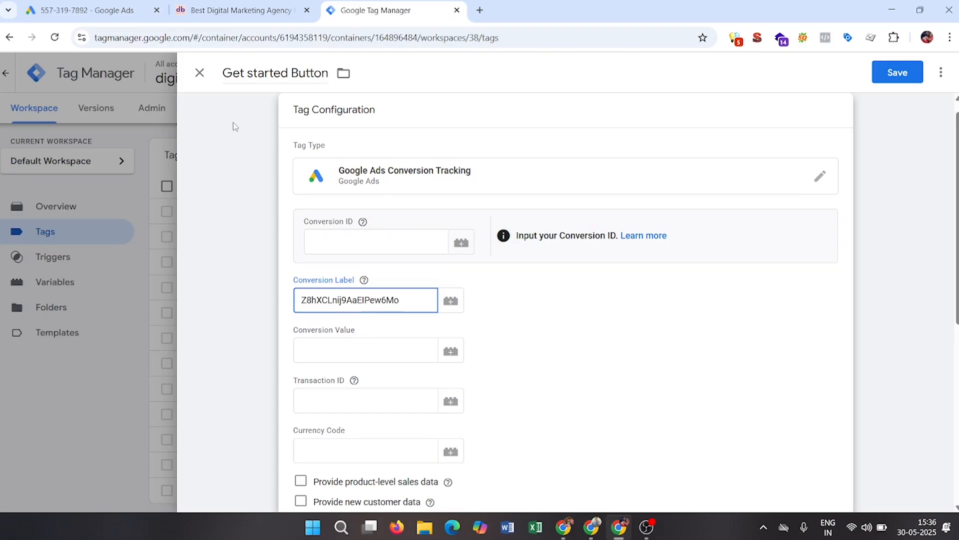
Copy the conversion ID from Google Ads into the Conversion ID of the Get started Button tag.
{"action": "left_click", "coordinate": [88, 10]}
{"action": "left_click", "coordinate": [226, 275]}
{"action": "double_click", "coordinate": [216, 263]}
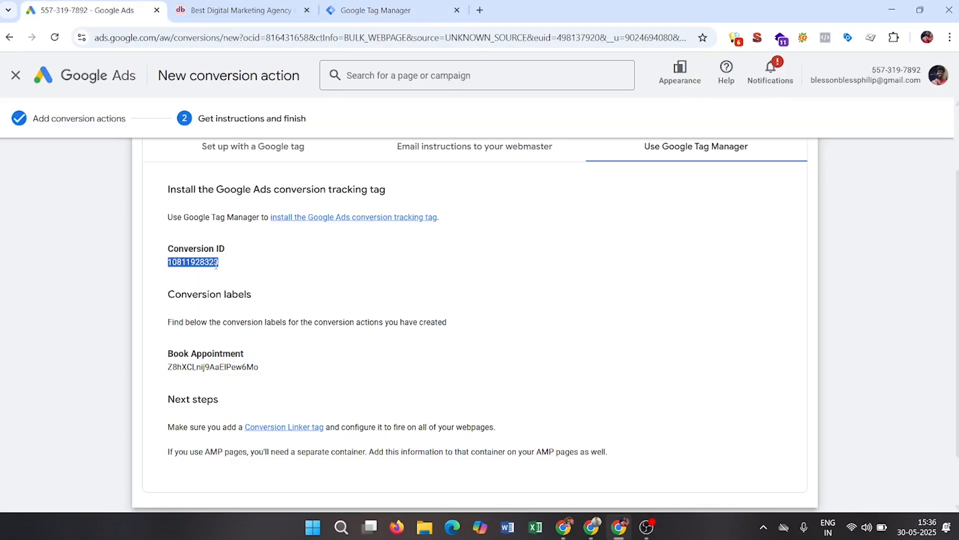
{"action": "left_click", "coordinate": [375, 10]}
{"action": "left_click", "coordinate": [354, 244]}
{"action": "key", "text": "ctrl+v"}
Review the tag's remaining optional settings down to the Triggering section.
{"action": "scroll", "coordinate": [631, 343], "scroll_direction": "down", "scroll_amount": 5}
{"action": "scroll", "coordinate": [631, 342], "scroll_direction": "up", "scroll_amount": 2}
{"action": "scroll", "coordinate": [631, 342], "scroll_direction": "up", "scroll_amount": 2}
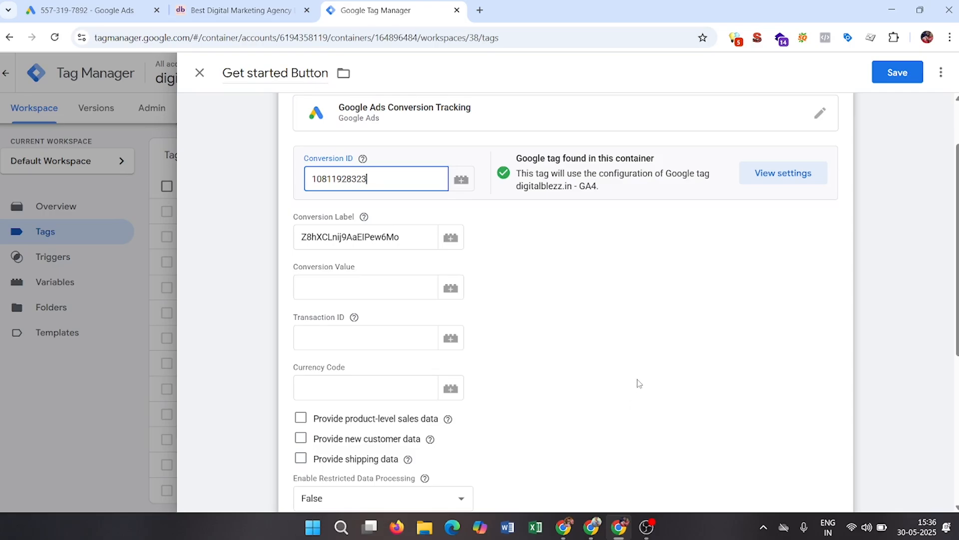
{"action": "scroll", "coordinate": [634, 380], "scroll_direction": "down", "scroll_amount": 4}
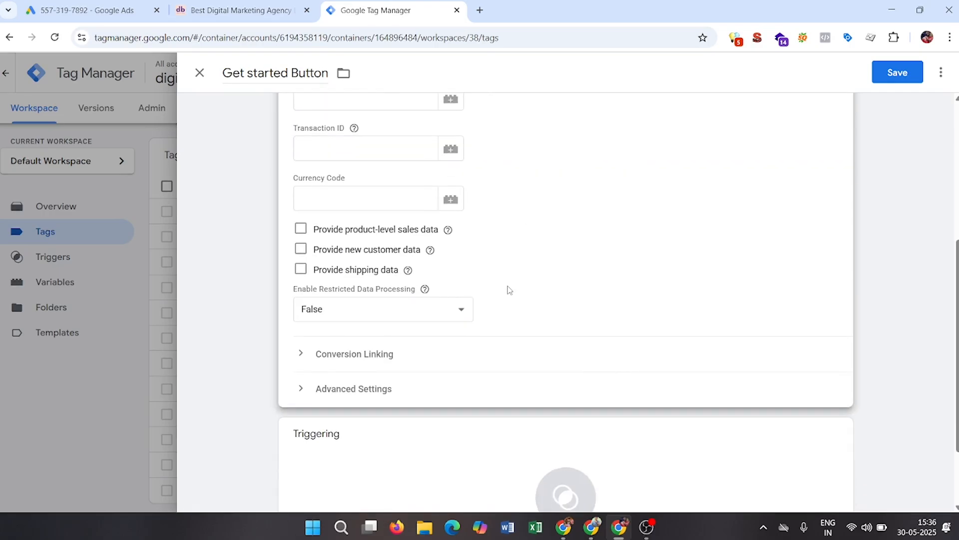
{"action": "scroll", "coordinate": [508, 289], "scroll_direction": "down", "scroll_amount": 2}
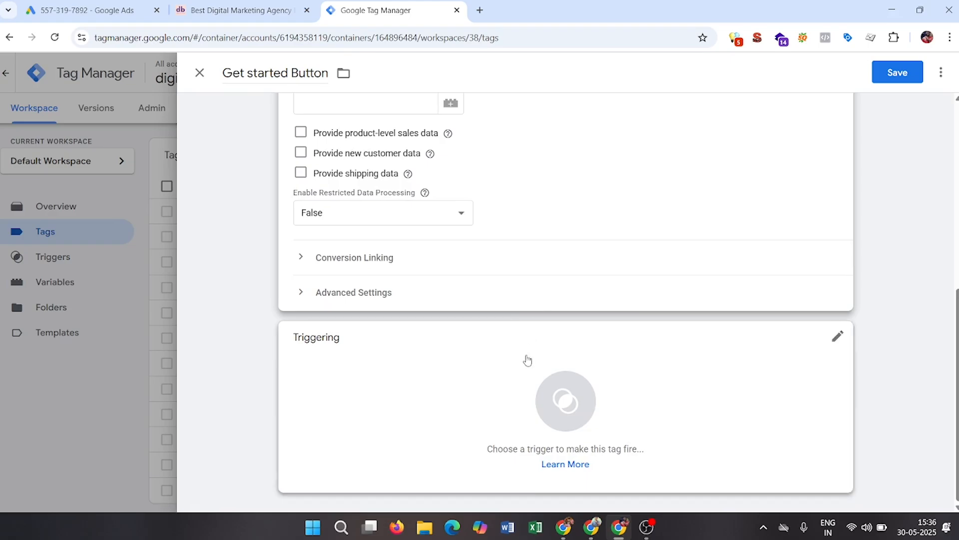
Add a new trigger to the Get started Button tag and name it "click get started button".
{"action": "scroll", "coordinate": [529, 245], "scroll_direction": "up", "scroll_amount": 8}
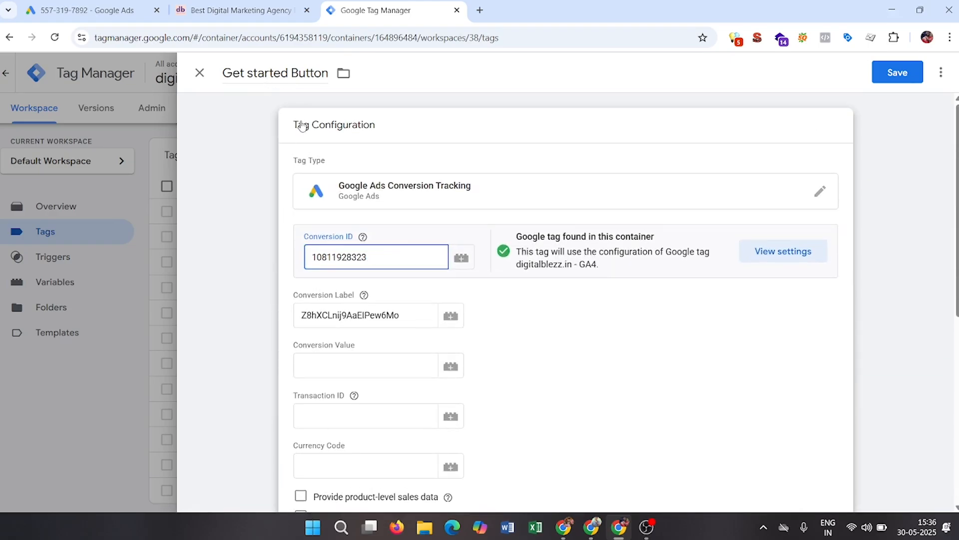
{"action": "scroll", "coordinate": [429, 302], "scroll_direction": "down", "scroll_amount": 7}
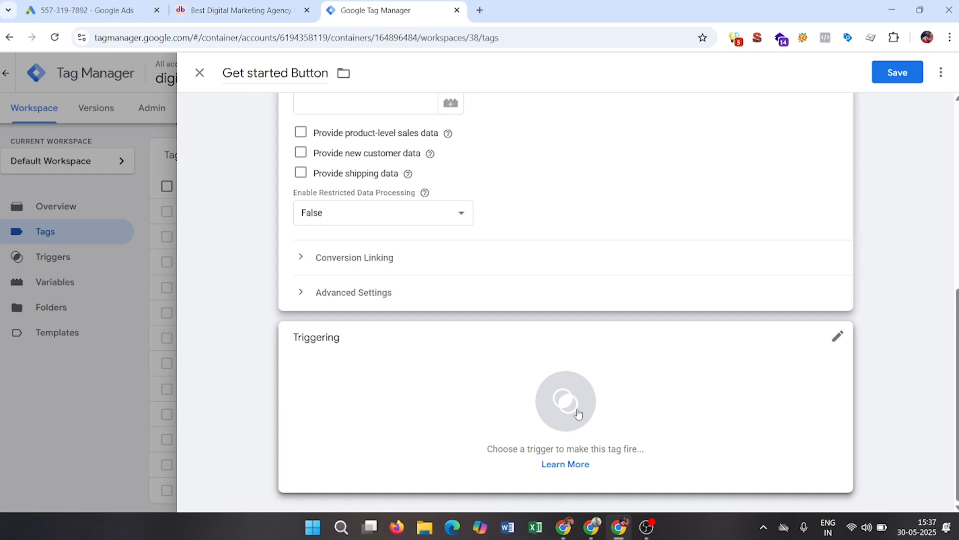
{"action": "left_click", "coordinate": [578, 413]}
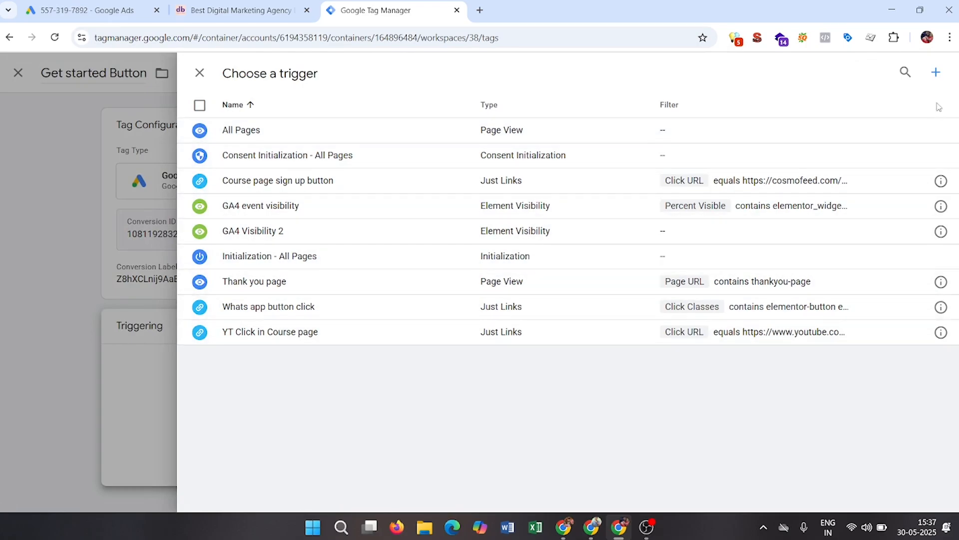
{"action": "left_click", "coordinate": [937, 76]}
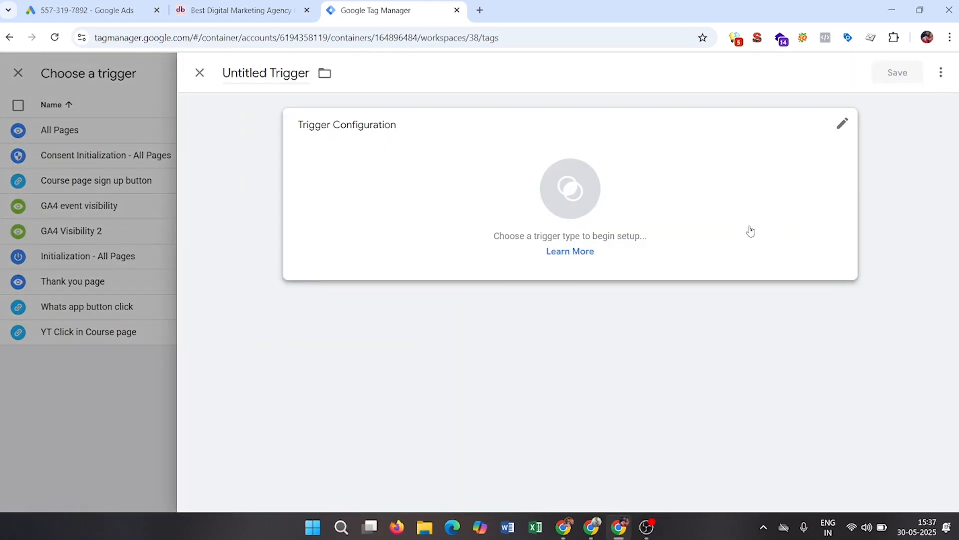
{"action": "triple_click", "coordinate": [264, 76]}
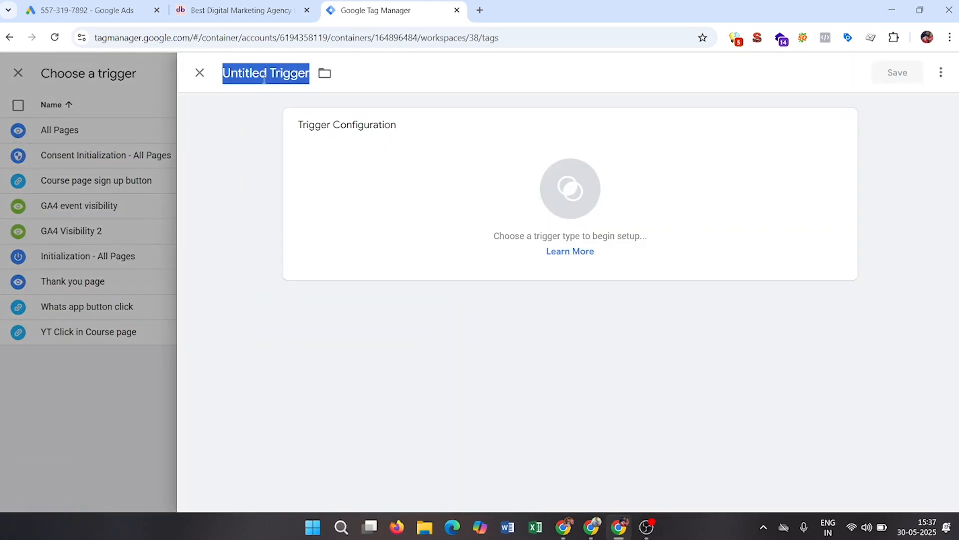
{"action": "type", "text": "clic"}
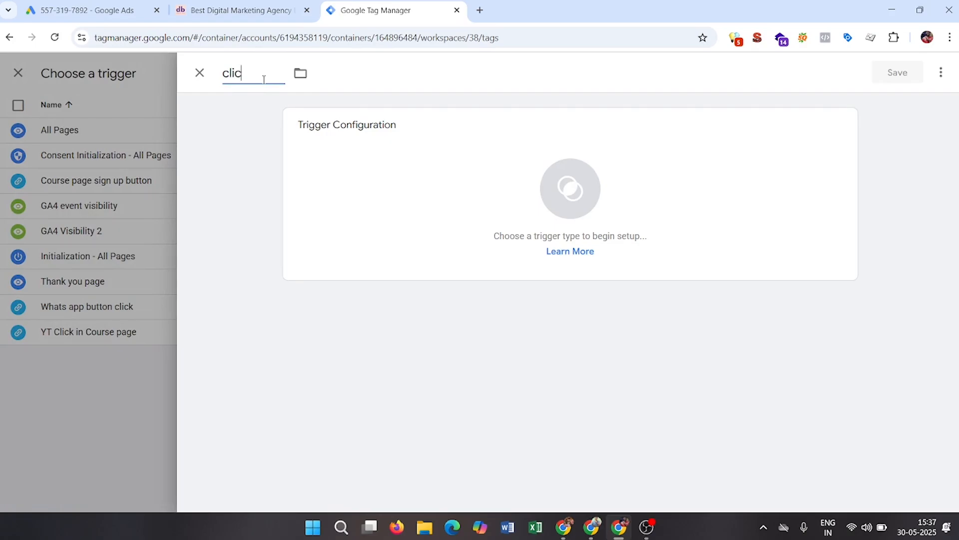
{"action": "type", "text": "l get started"}
{"action": "left_click", "coordinate": [244, 73]}
{"action": "key", "text": "BackSpace"}
{"action": "type", "text": "k"}
{"action": "left_click", "coordinate": [311, 75]}
{"action": "type", "text": "b"}
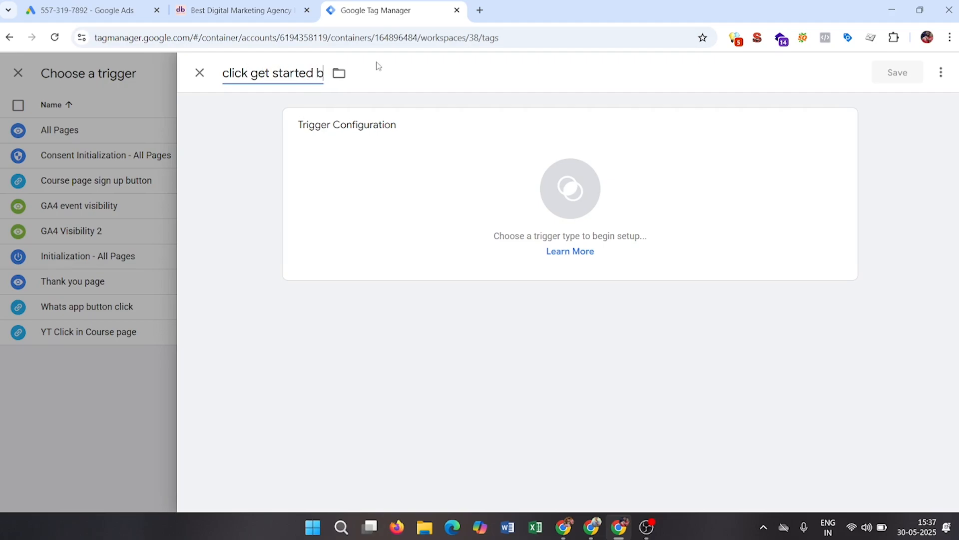
{"action": "type", "text": "utton"}
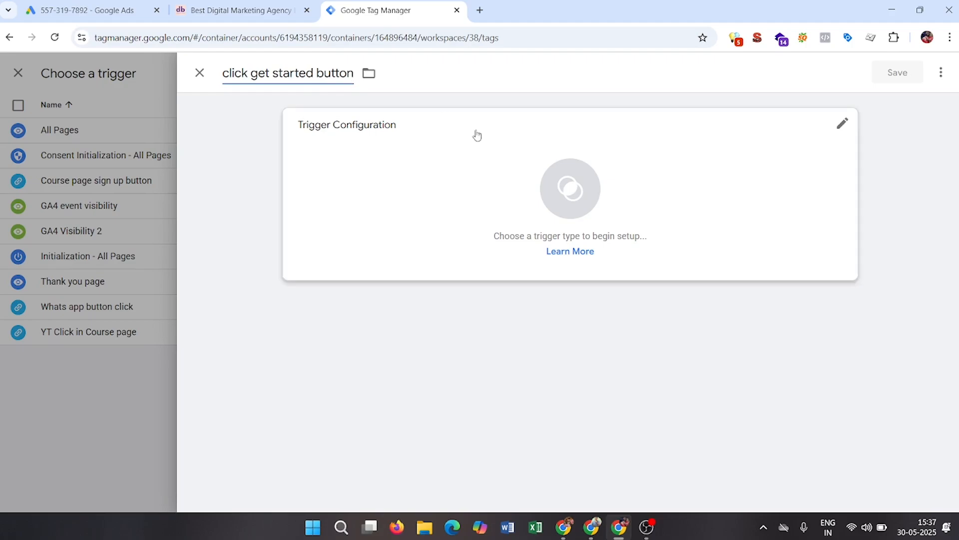
Set the new trigger's type to All Elements in the Click category.
{"action": "left_click", "coordinate": [568, 201]}
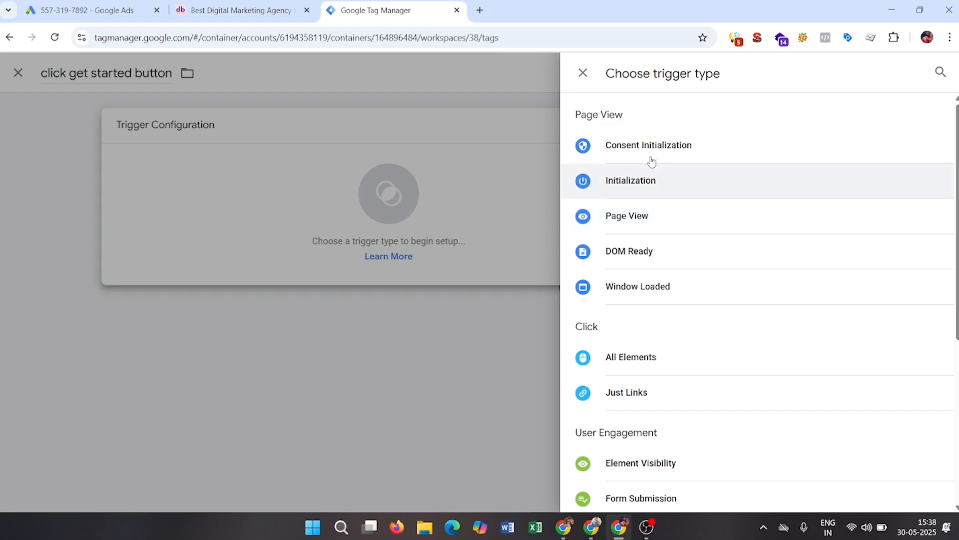
{"action": "scroll", "coordinate": [604, 290], "scroll_direction": "down", "scroll_amount": 4}
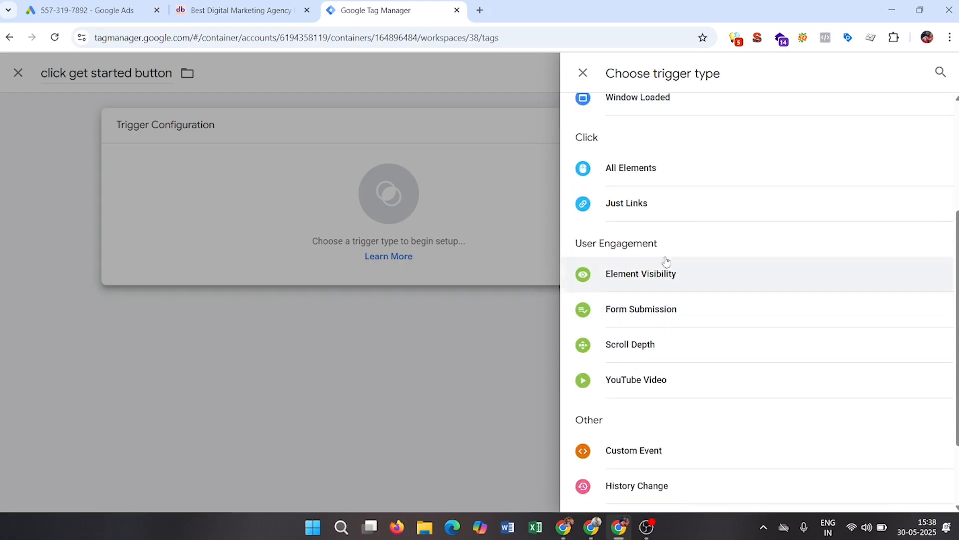
{"action": "scroll", "coordinate": [670, 331], "scroll_direction": "down", "scroll_amount": 2}
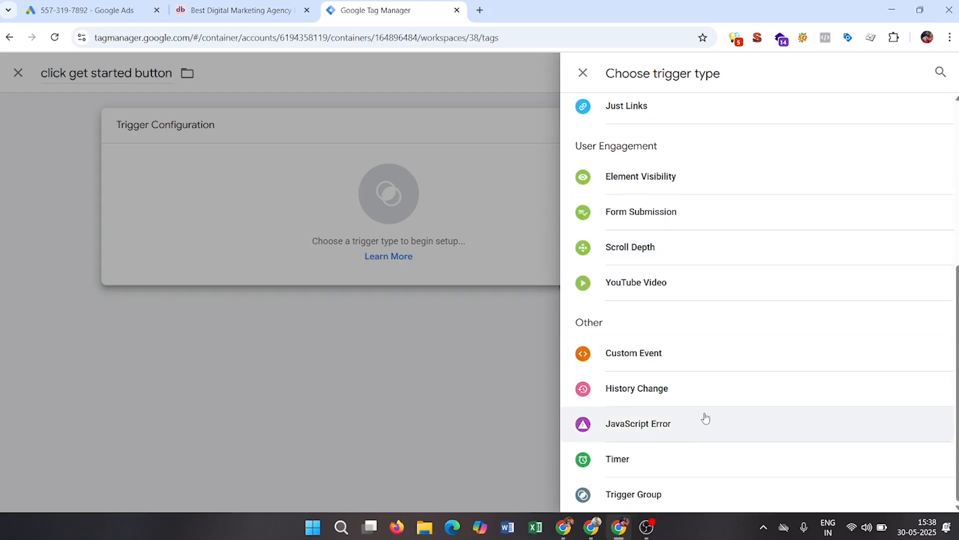
{"action": "scroll", "coordinate": [705, 418], "scroll_direction": "up", "scroll_amount": 6}
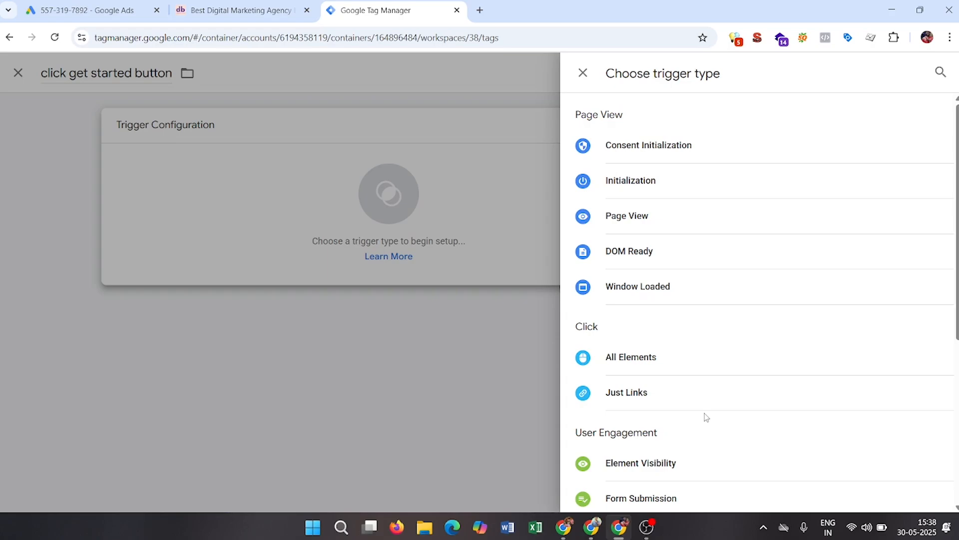
{"action": "left_click", "coordinate": [639, 368]}
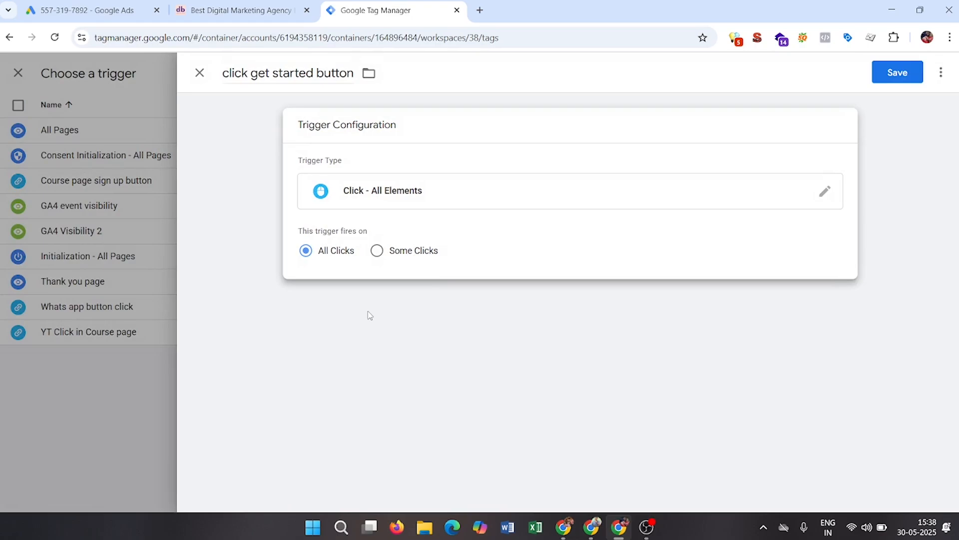
Limit the trigger to Some Clicks, with a condition using the Click Classes variable and the equals operator.
{"action": "left_click", "coordinate": [378, 251]}
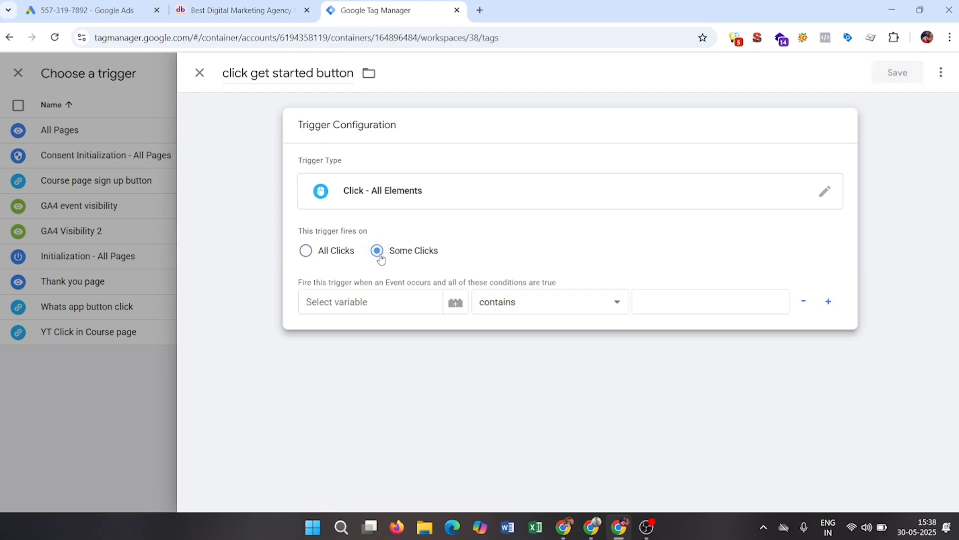
{"action": "left_click", "coordinate": [406, 303]}
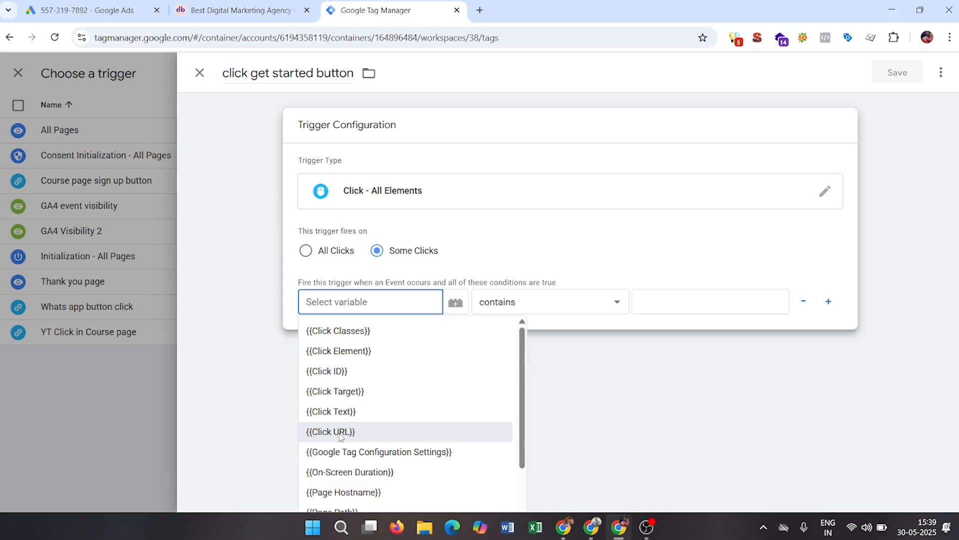
{"action": "left_click", "coordinate": [332, 331]}
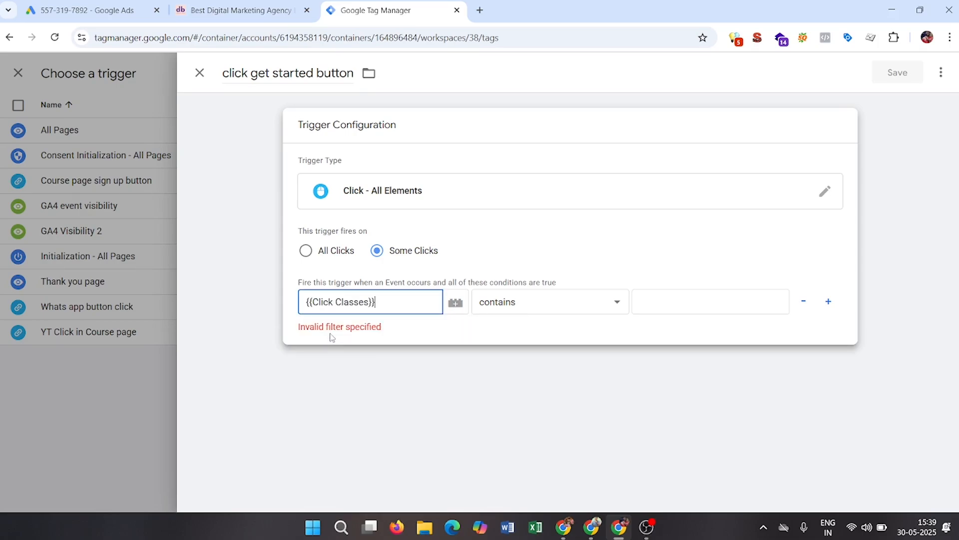
{"action": "left_click", "coordinate": [546, 311]}
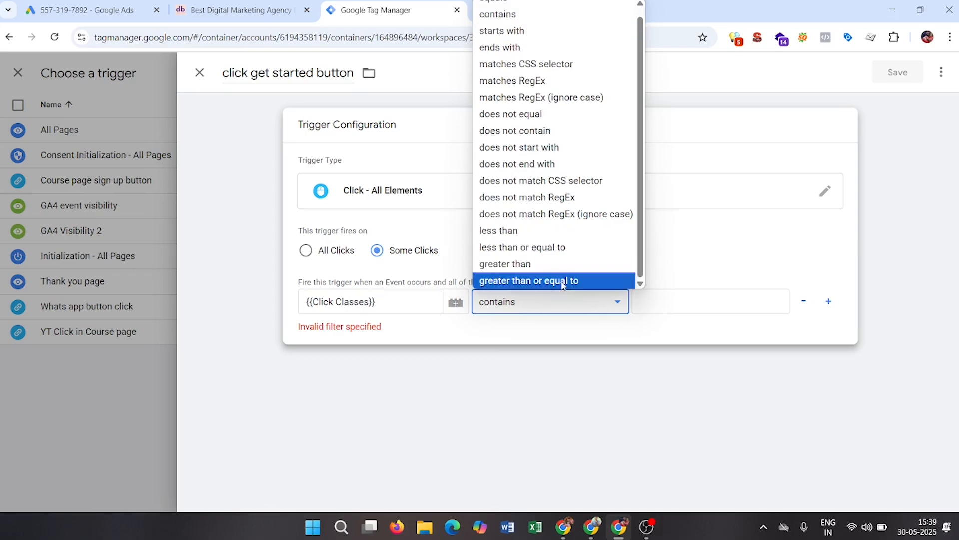
{"action": "left_click", "coordinate": [532, 16]}
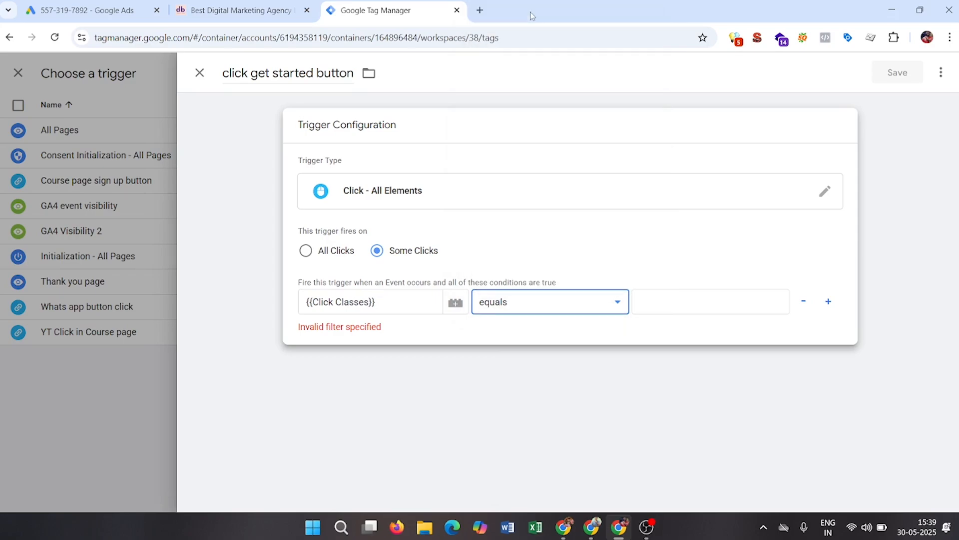
Copy the class elementor-button-text from the website's GET STARTED button into the condition's value and save the trigger.
{"action": "left_click", "coordinate": [661, 307]}
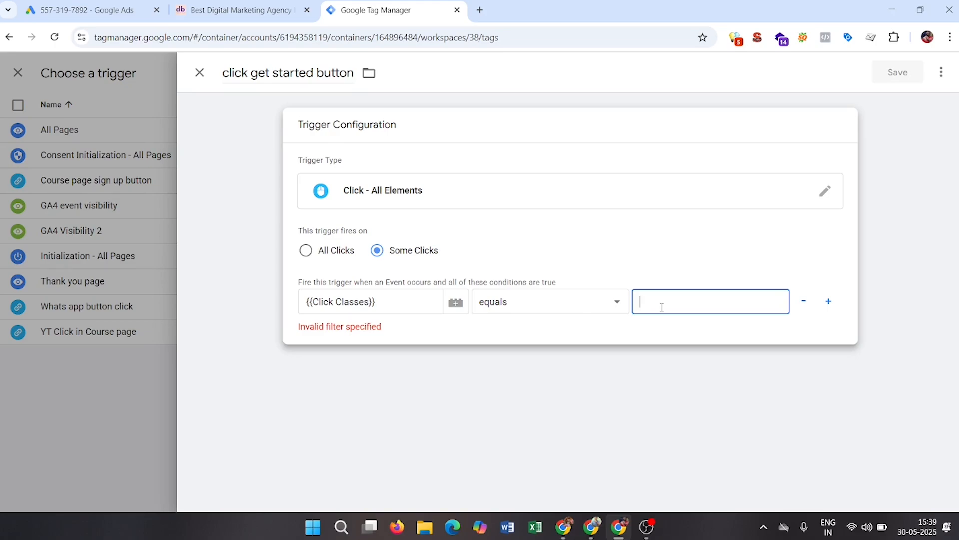
{"action": "left_click", "coordinate": [234, 10]}
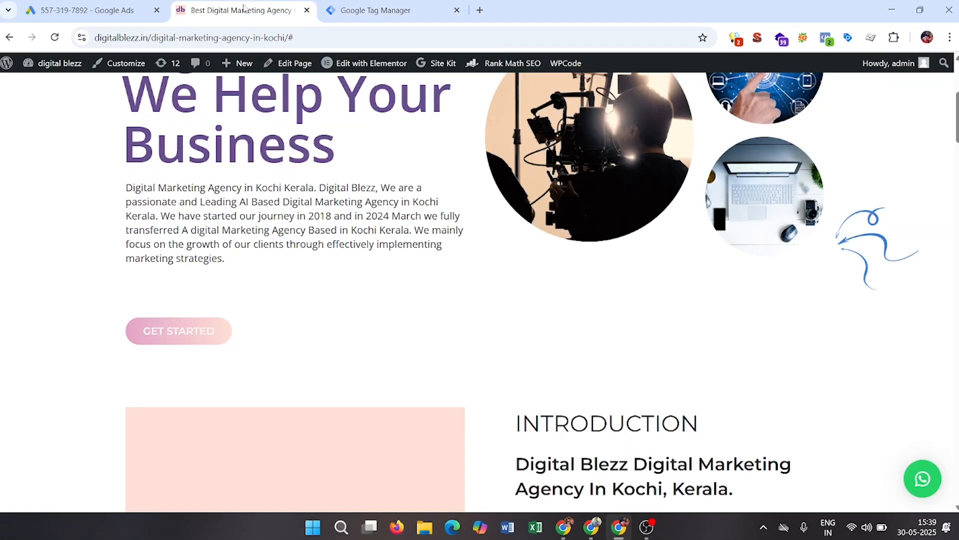
{"action": "right_click", "coordinate": [188, 339]}
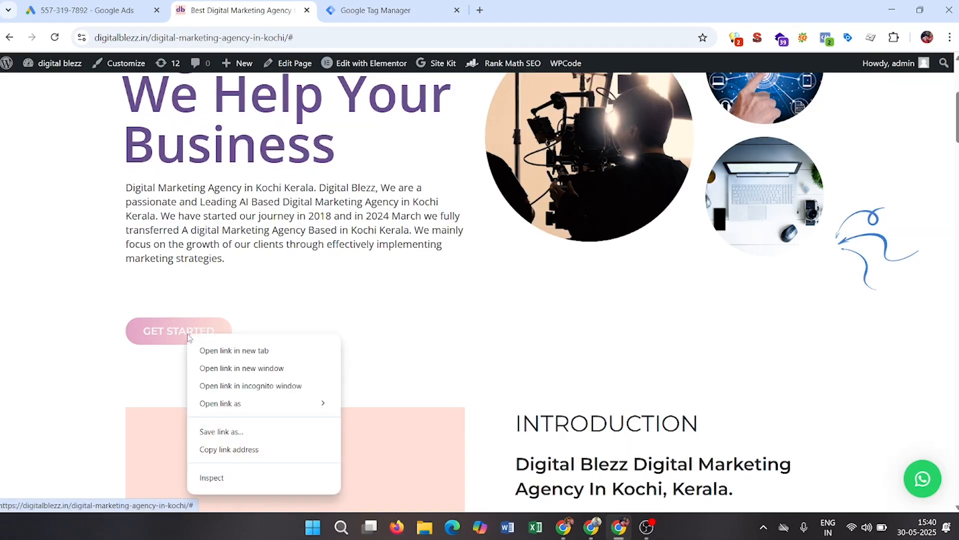
{"action": "left_click", "coordinate": [215, 477]}
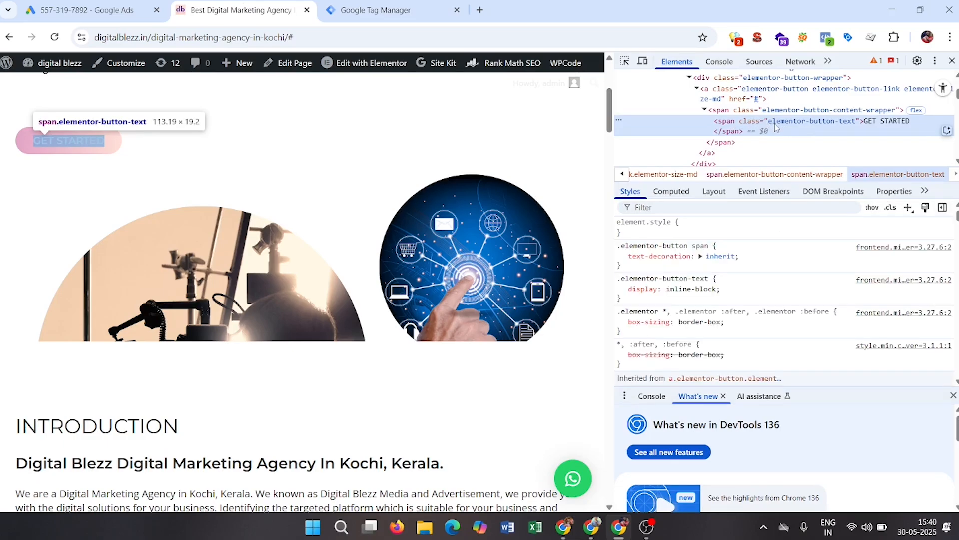
{"action": "double_click", "coordinate": [775, 125]}
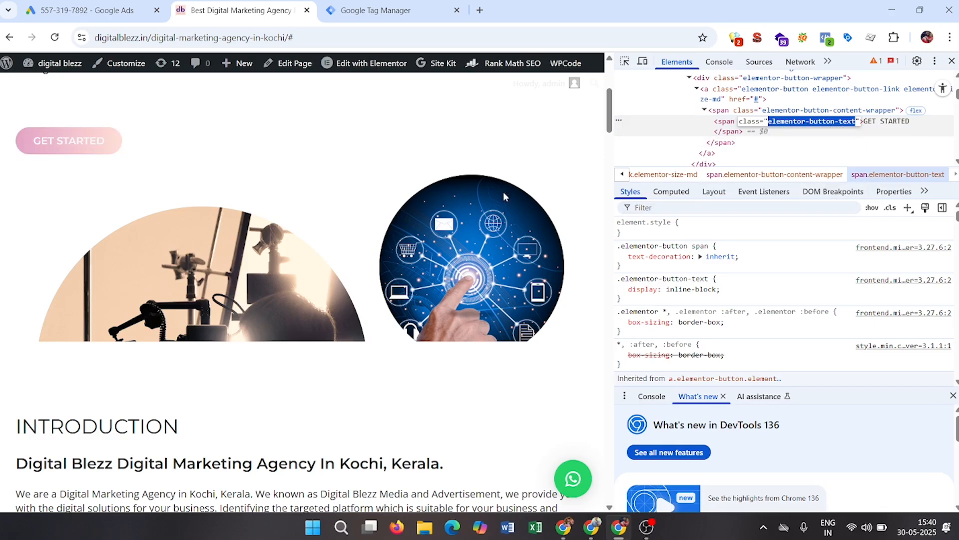
{"action": "left_click", "coordinate": [354, 16]}
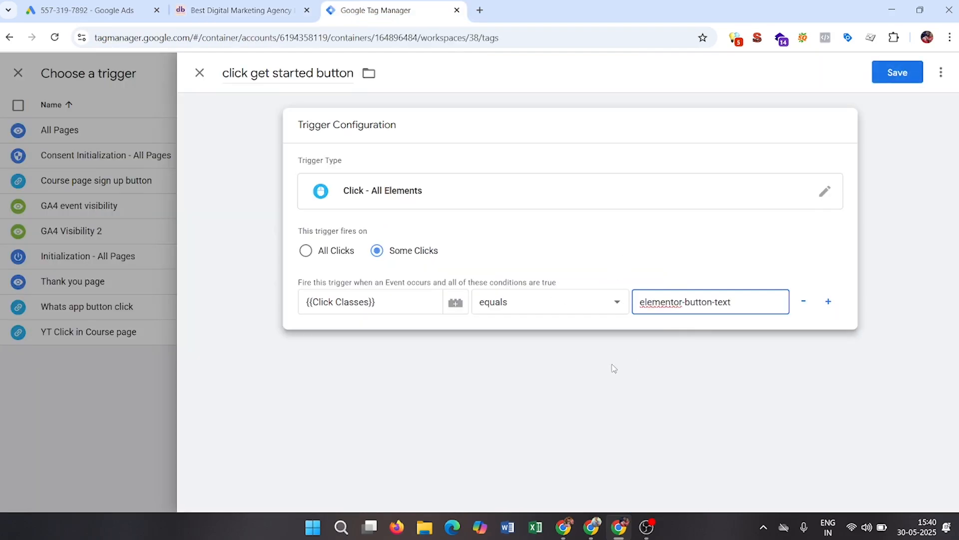
{"action": "left_click", "coordinate": [898, 73]}
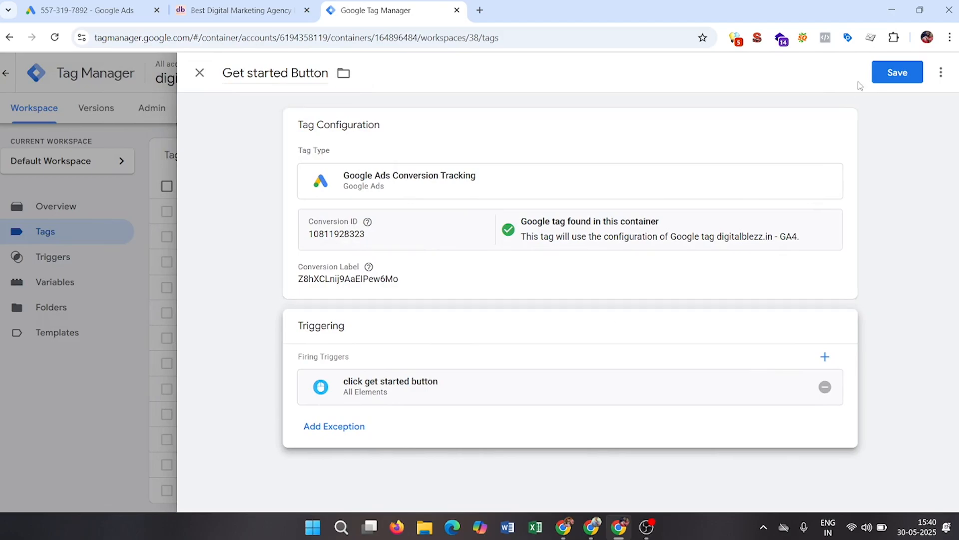
Save the Get started Button tag and publish the workspace changes to Live without a version name or description.
{"action": "left_click", "coordinate": [898, 72]}
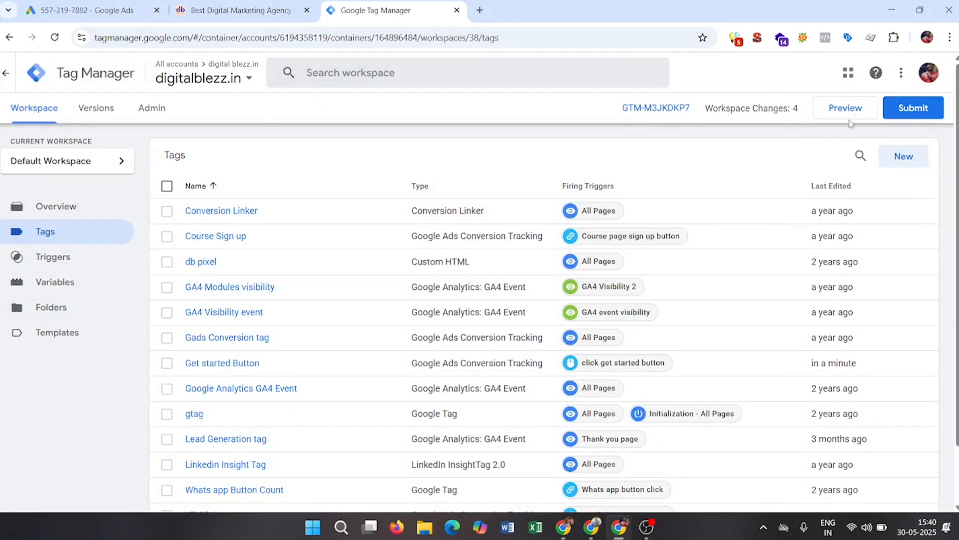
{"action": "left_click", "coordinate": [904, 111]}
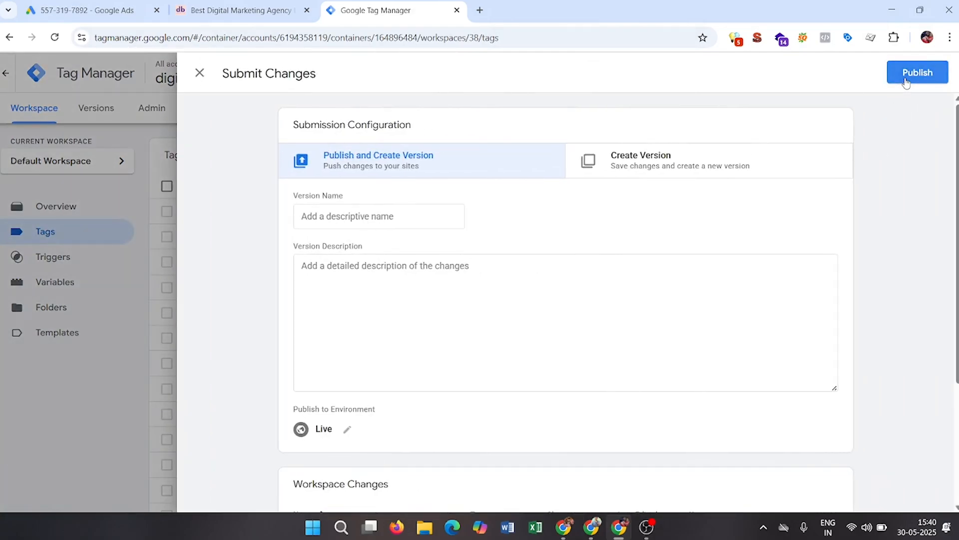
{"action": "left_click", "coordinate": [374, 296]}
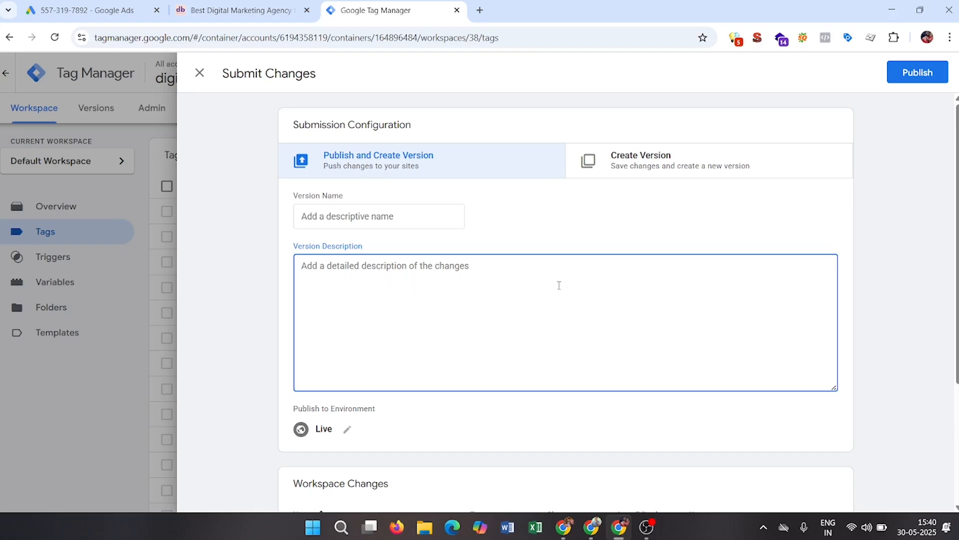
{"action": "left_click", "coordinate": [925, 78]}
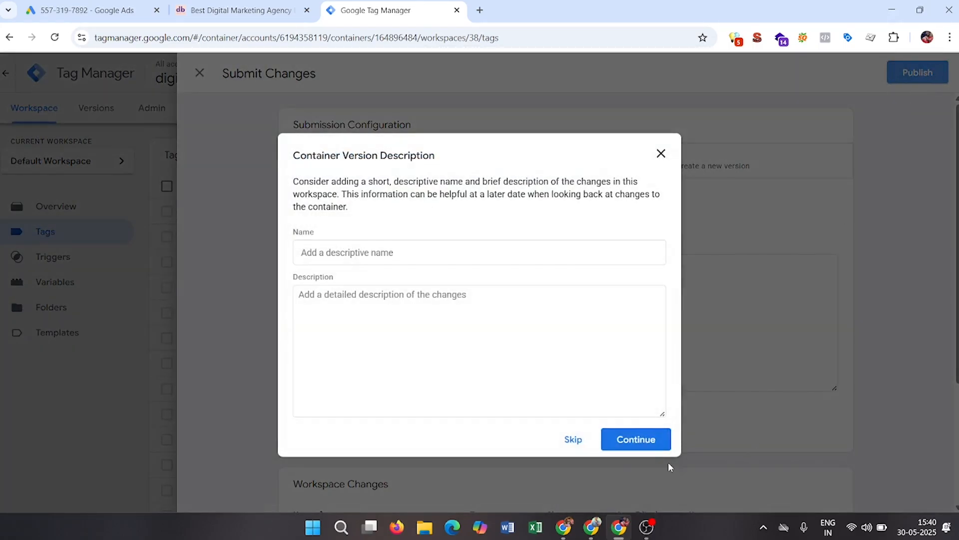
{"action": "left_click", "coordinate": [642, 440]}
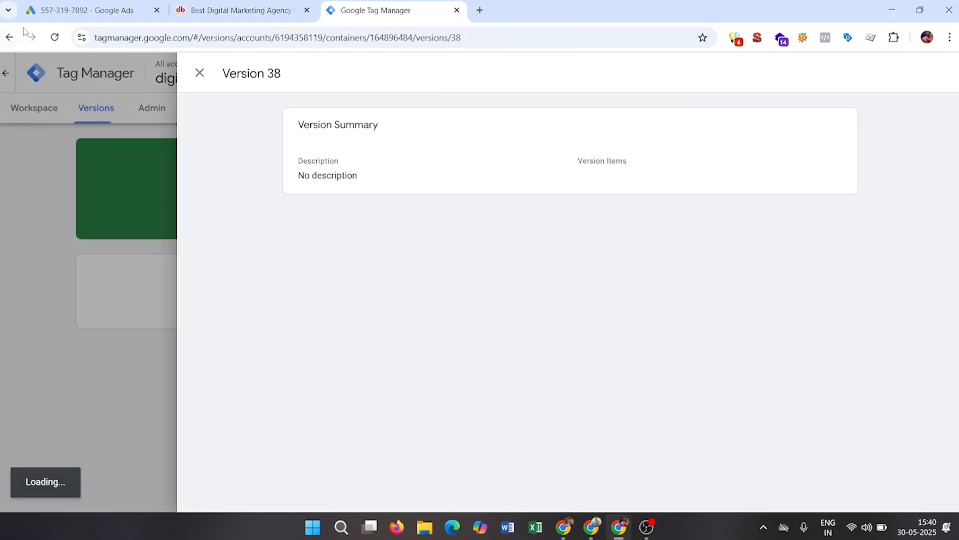
Return to Google Ads and finish setting up the new Book Appointment conversion action.
{"action": "left_click", "coordinate": [98, 6]}
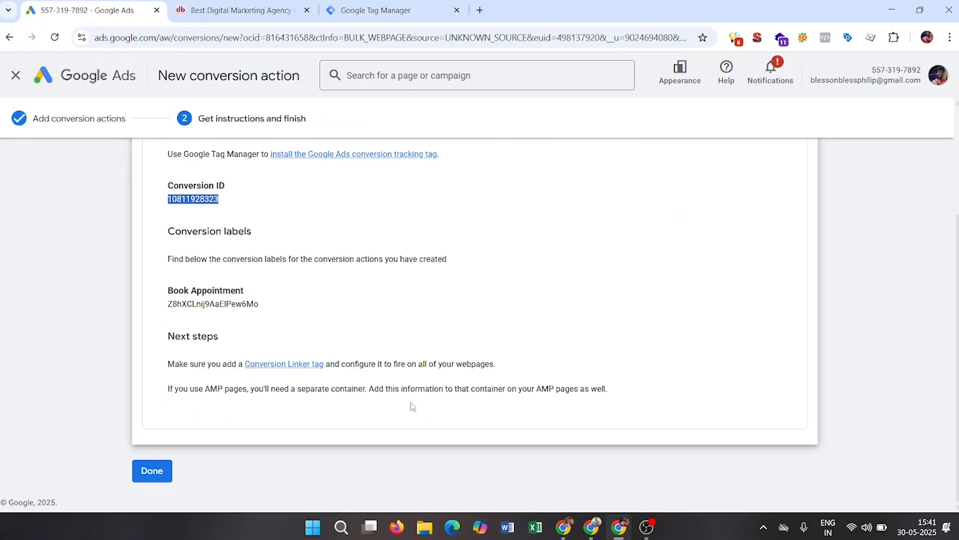
{"action": "left_click", "coordinate": [159, 470]}
{"action": "scroll", "coordinate": [393, 412], "scroll_direction": "down", "scroll_amount": 3}
{"action": "left_click", "coordinate": [169, 476]}
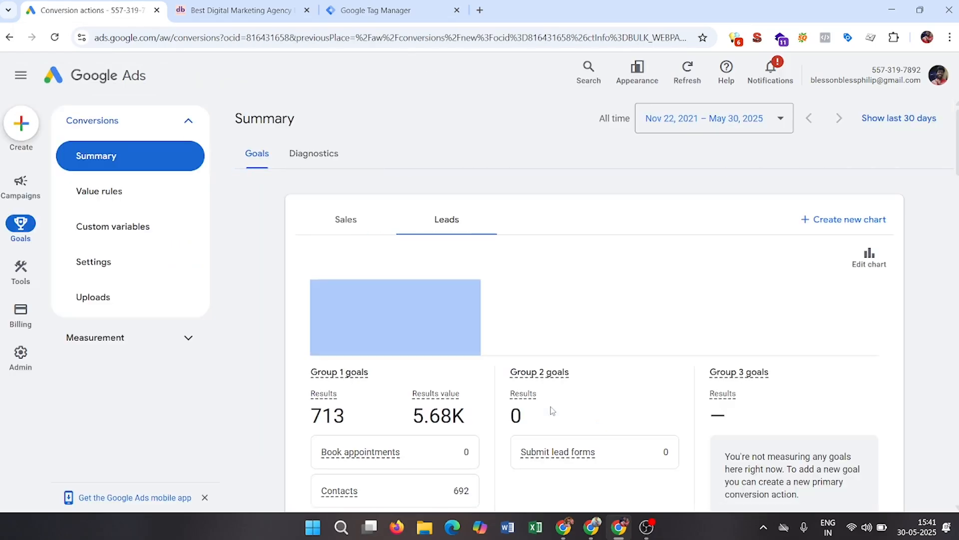
Check the tracking status details of the Book Appointment action in the list of all conversion actions.
{"action": "scroll", "coordinate": [574, 313], "scroll_direction": "down", "scroll_amount": 9}
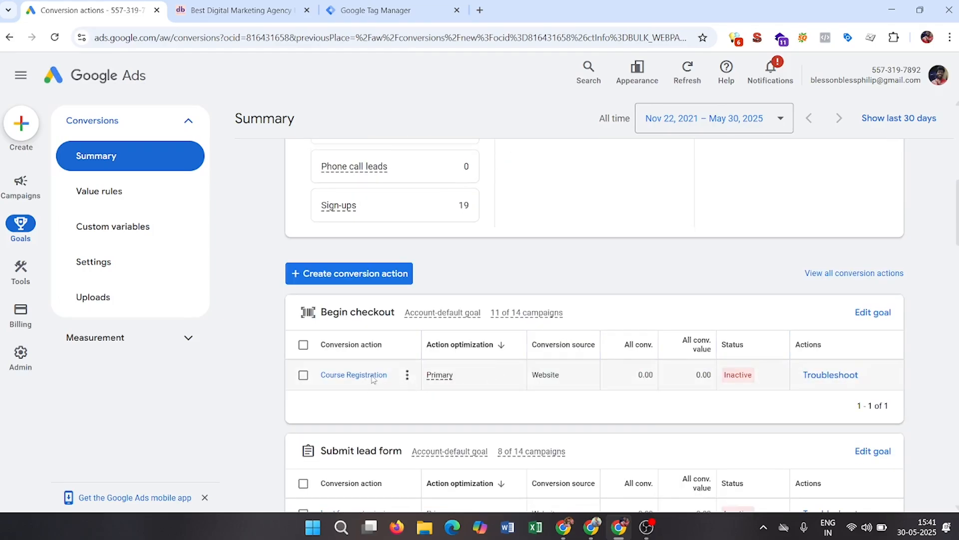
{"action": "scroll", "coordinate": [382, 380], "scroll_direction": "down", "scroll_amount": 3}
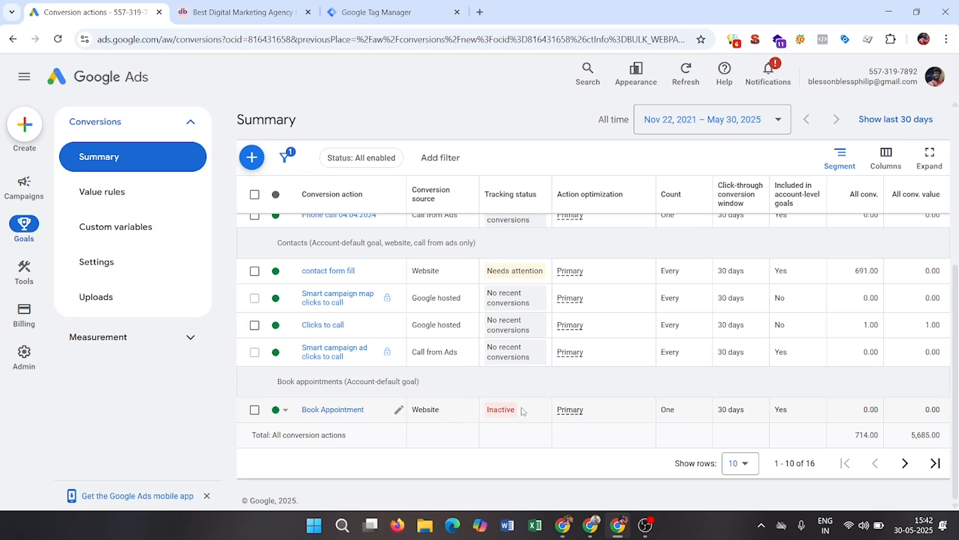
{"action": "mouse_move", "coordinate": [515, 416]}
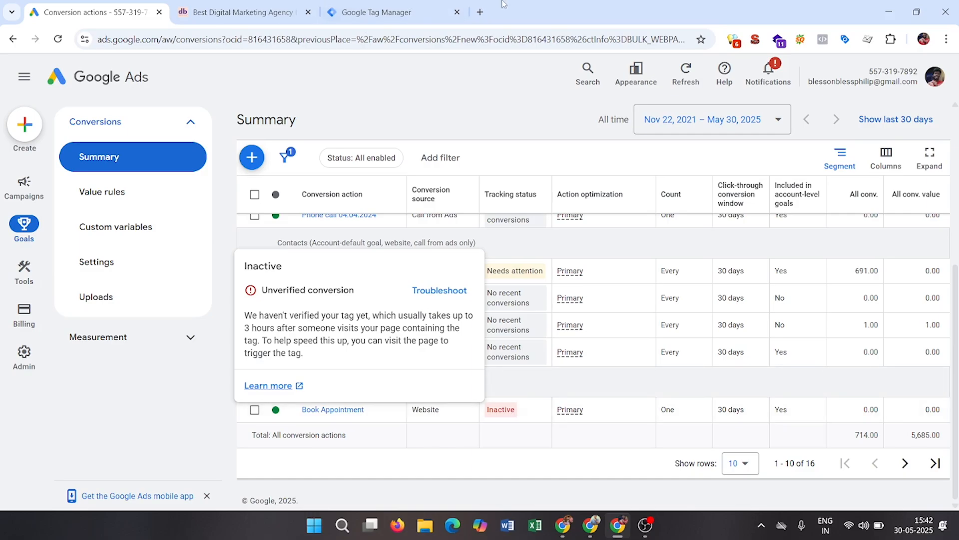
Switch to Google Tag Manager, close the Version 38 details, return to the workspace and launch its preview mode.
{"action": "scroll", "coordinate": [550, 374], "scroll_direction": "up", "scroll_amount": 3}
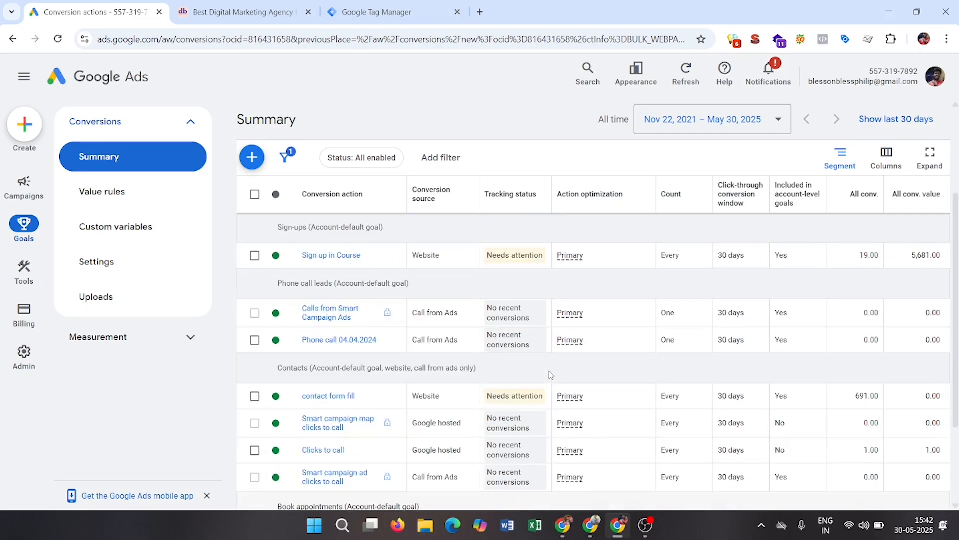
{"action": "scroll", "coordinate": [551, 374], "scroll_direction": "up", "scroll_amount": 3}
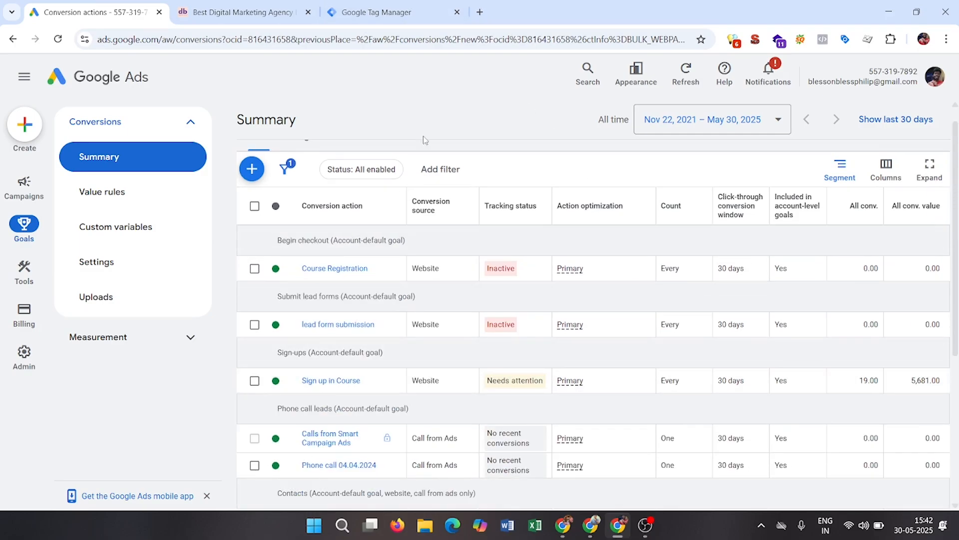
{"action": "left_click", "coordinate": [400, 15]}
{"action": "scroll", "coordinate": [362, 322], "scroll_direction": "down", "scroll_amount": 20}
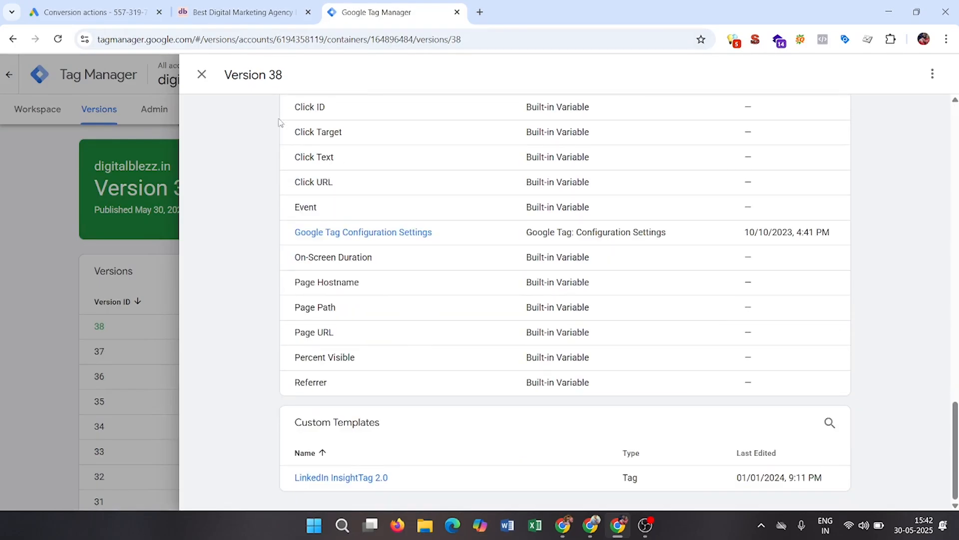
{"action": "left_click", "coordinate": [201, 74]}
{"action": "left_click", "coordinate": [37, 109]}
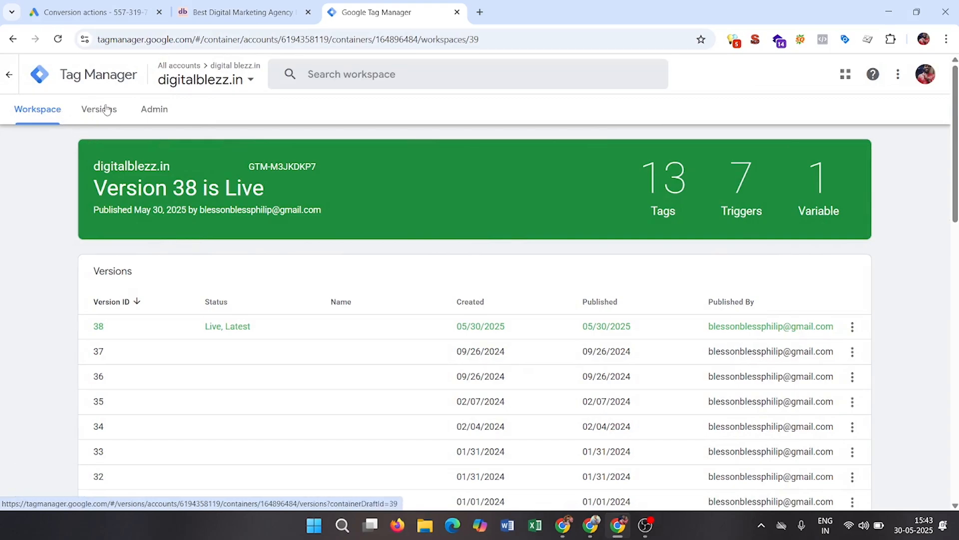
{"action": "left_click", "coordinate": [153, 111]}
{"action": "left_click", "coordinate": [29, 114]}
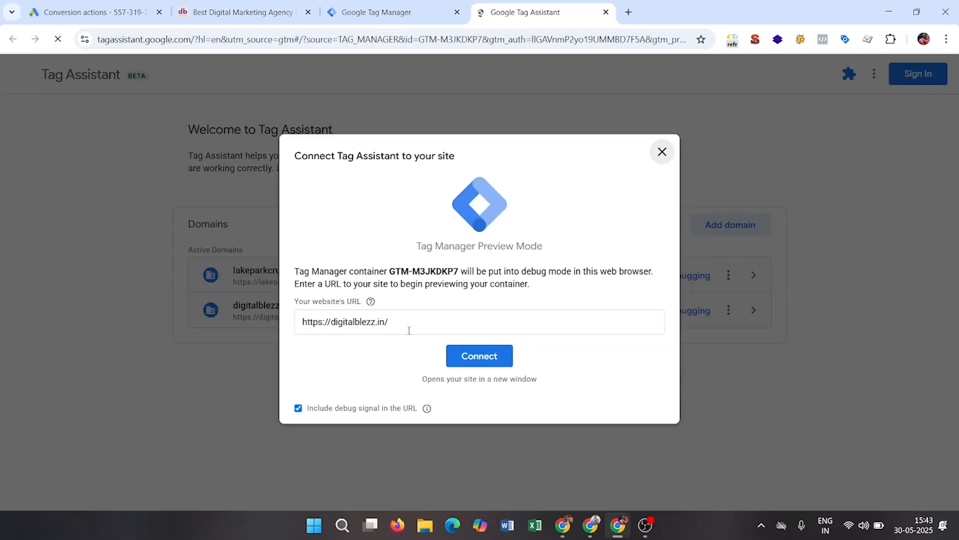
Close the website's developer tools, copy the page URL digitalblezz.in/digital-marketing-agency-in-kochi/# and connect Tag Assistant to that address.
{"action": "left_click", "coordinate": [292, 12]}
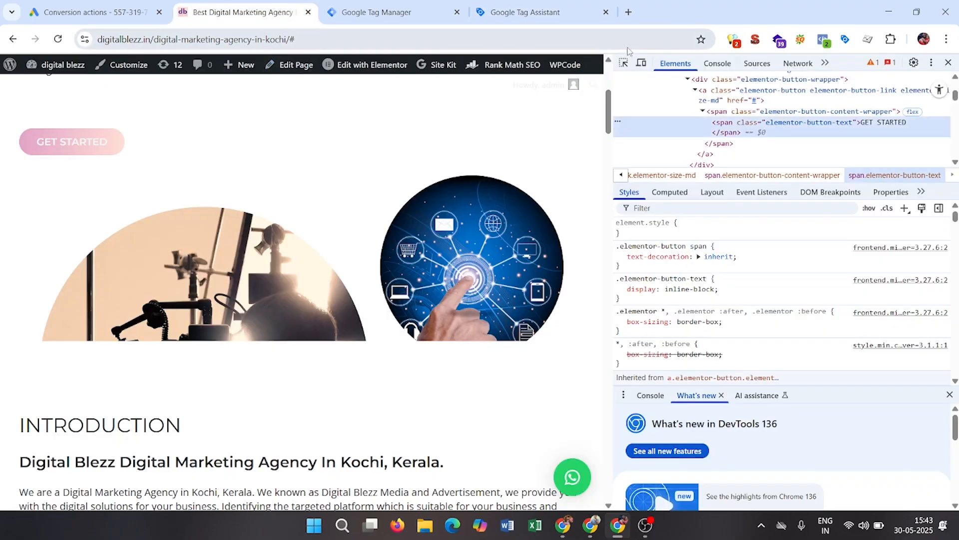
{"action": "left_click", "coordinate": [948, 62]}
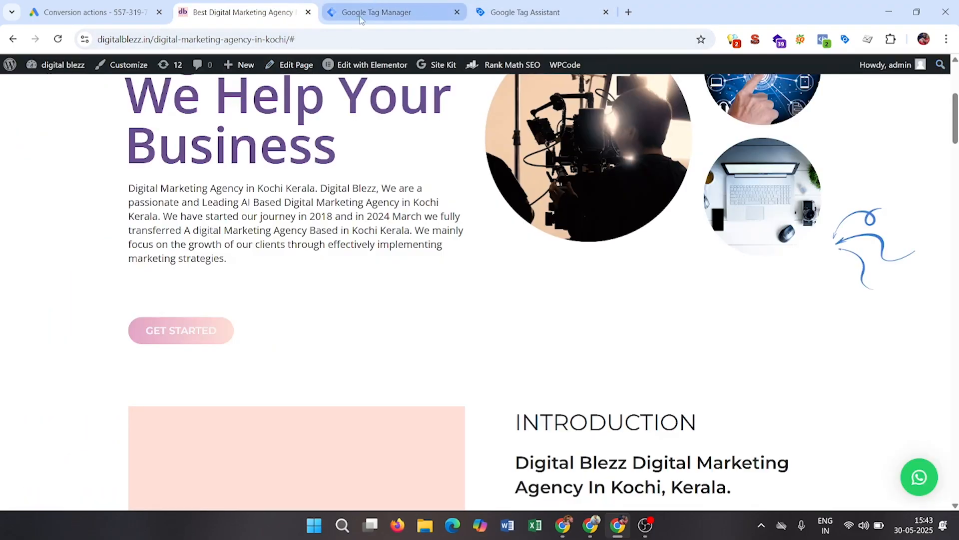
{"action": "left_click", "coordinate": [338, 37]}
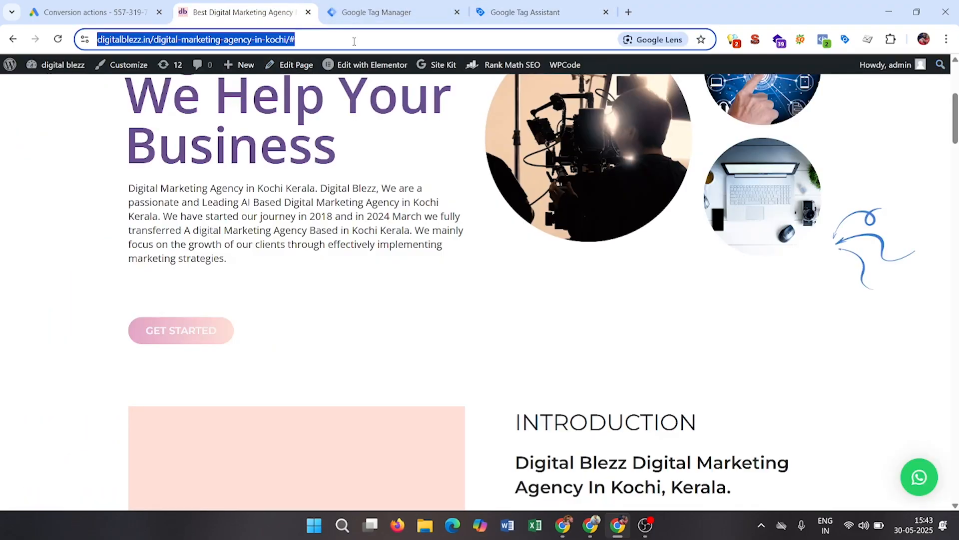
{"action": "left_click", "coordinate": [519, 11]}
{"action": "left_click", "coordinate": [426, 329]}
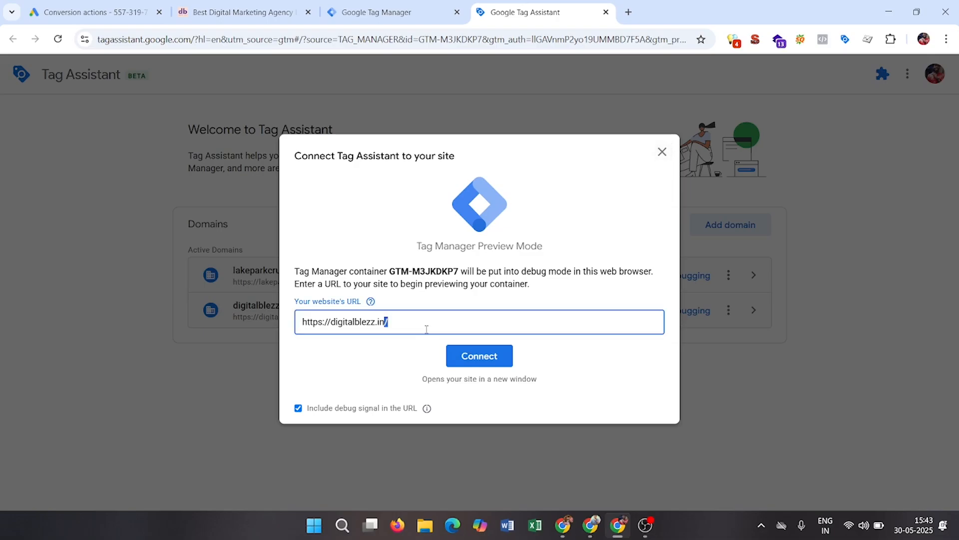
{"action": "triple_click", "coordinate": [426, 329]}
{"action": "type", "text": "https://digitalblezz.in/digital-marketing-agency-in-kochi/"}
{"action": "left_click", "coordinate": [475, 358]}
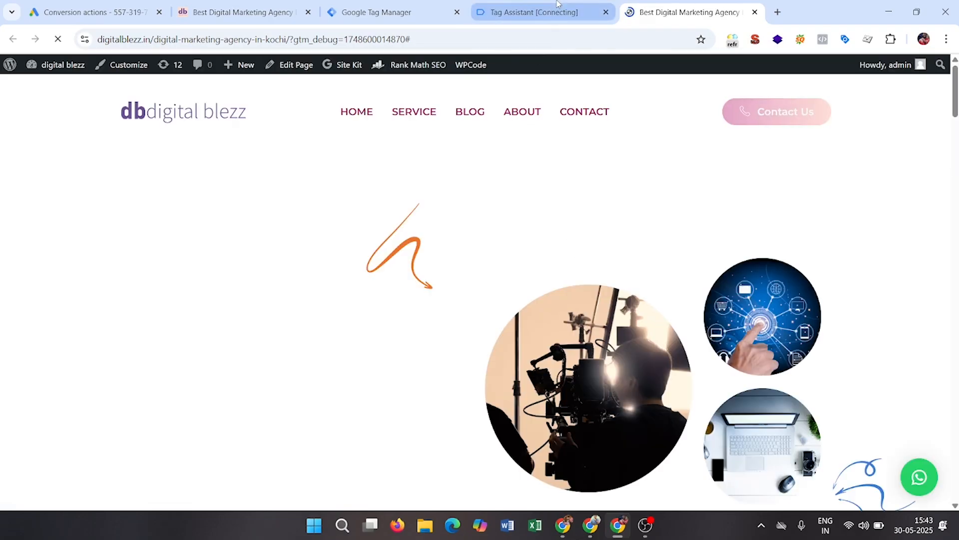
Continue to the connected Tag Assistant summary and show the list of tags not fired.
{"action": "left_click", "coordinate": [558, 5]}
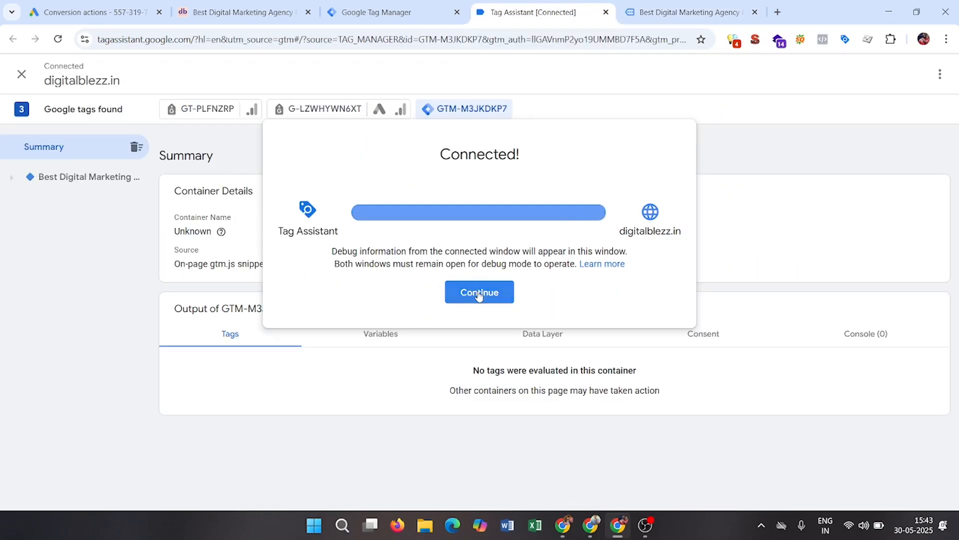
{"action": "left_click", "coordinate": [483, 294]}
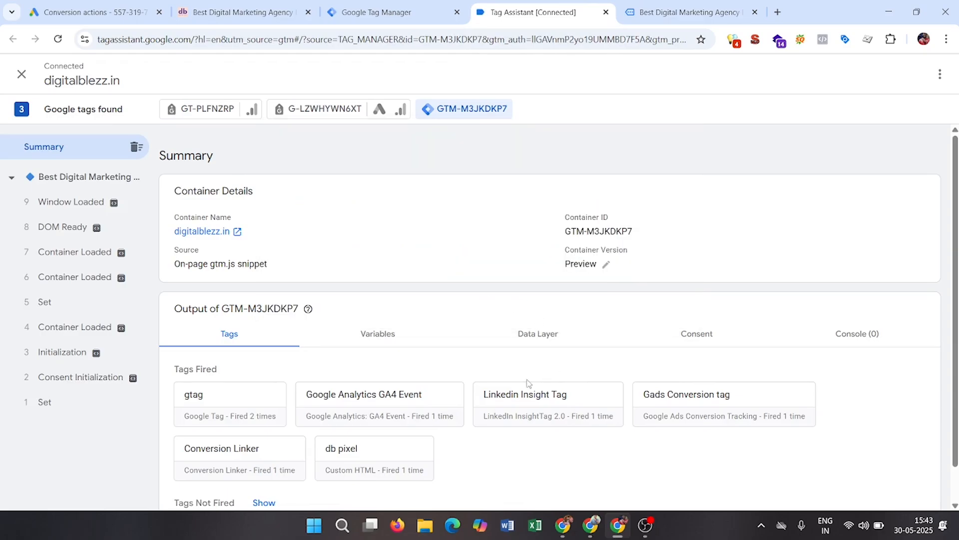
{"action": "scroll", "coordinate": [511, 381], "scroll_direction": "down", "scroll_amount": 1}
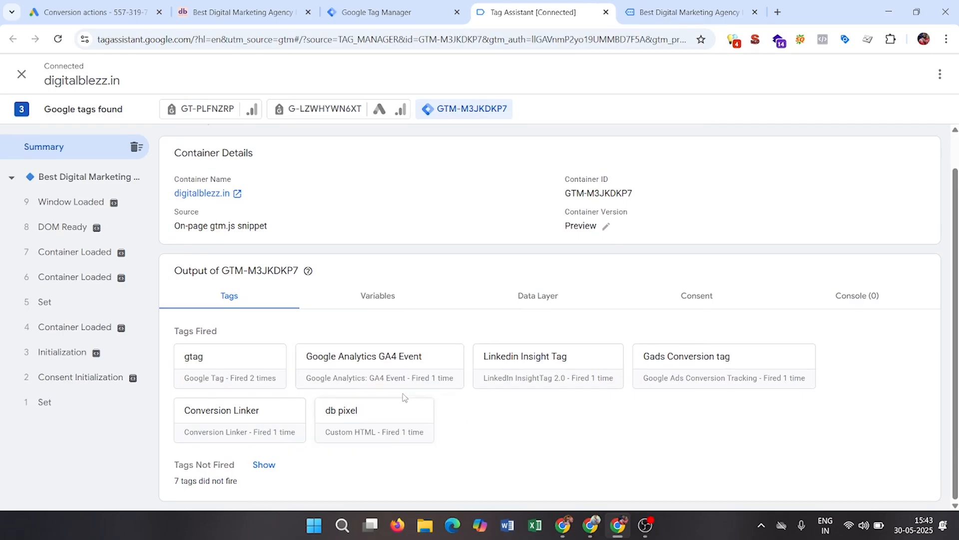
{"action": "left_click", "coordinate": [267, 467]}
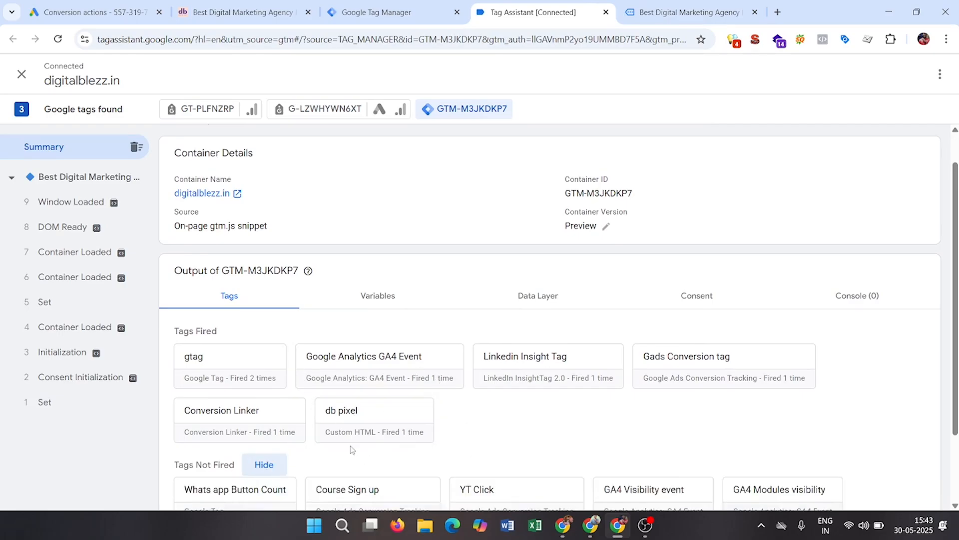
{"action": "scroll", "coordinate": [352, 449], "scroll_direction": "down", "scroll_amount": 2}
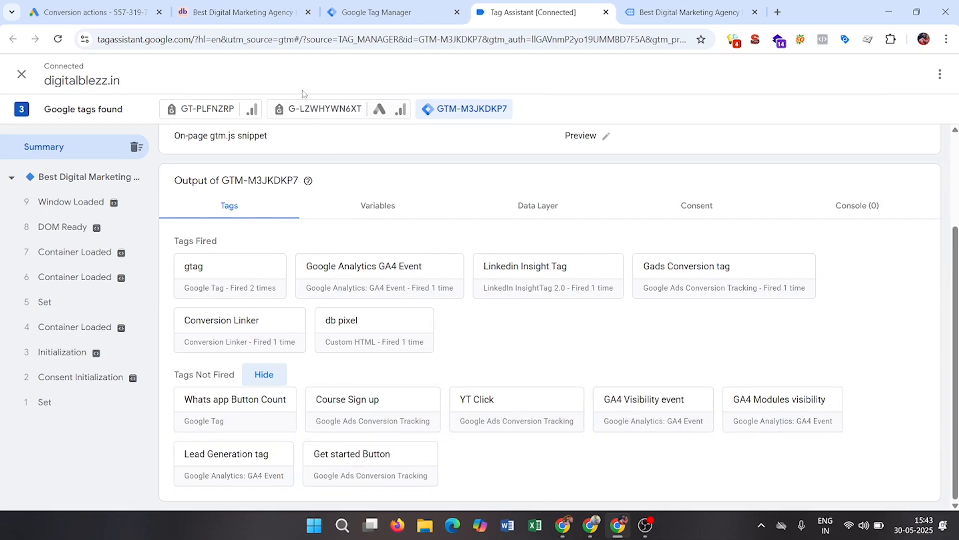
Test the GET STARTED button on the debug-connected website page and check the Get started Button tag in Tag Assistant.
{"action": "left_click", "coordinate": [236, 12]}
{"action": "left_click", "coordinate": [519, 12]}
{"action": "left_click", "coordinate": [650, 12]}
{"action": "scroll", "coordinate": [349, 249], "scroll_direction": "down", "scroll_amount": 5}
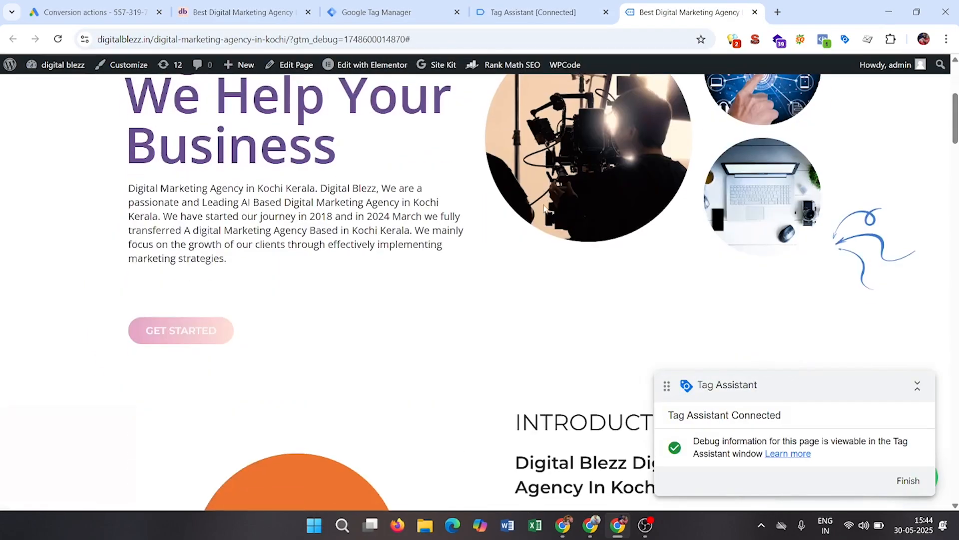
{"action": "scroll", "coordinate": [481, 309], "scroll_direction": "up", "scroll_amount": 3}
{"action": "scroll", "coordinate": [481, 309], "scroll_direction": "up", "scroll_amount": 2}
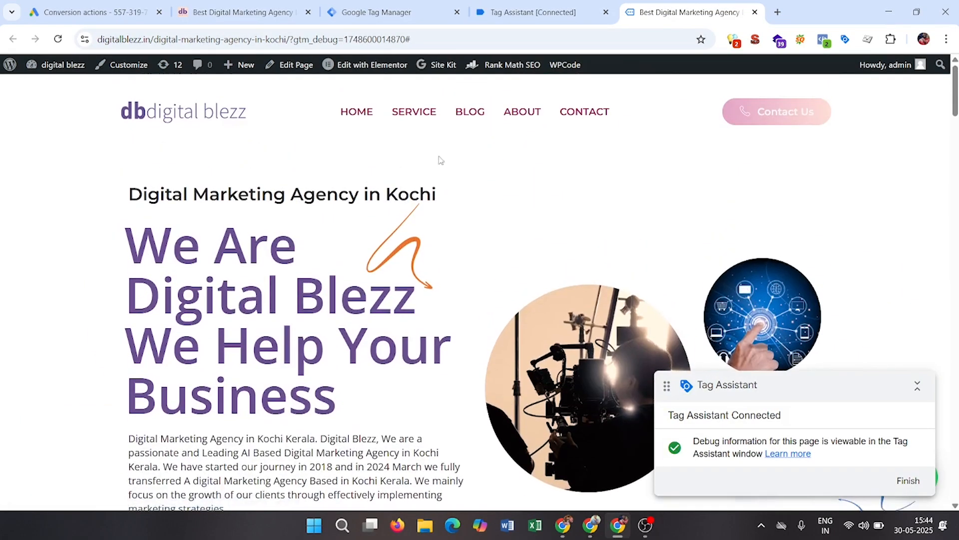
{"action": "left_click", "coordinate": [524, 12]}
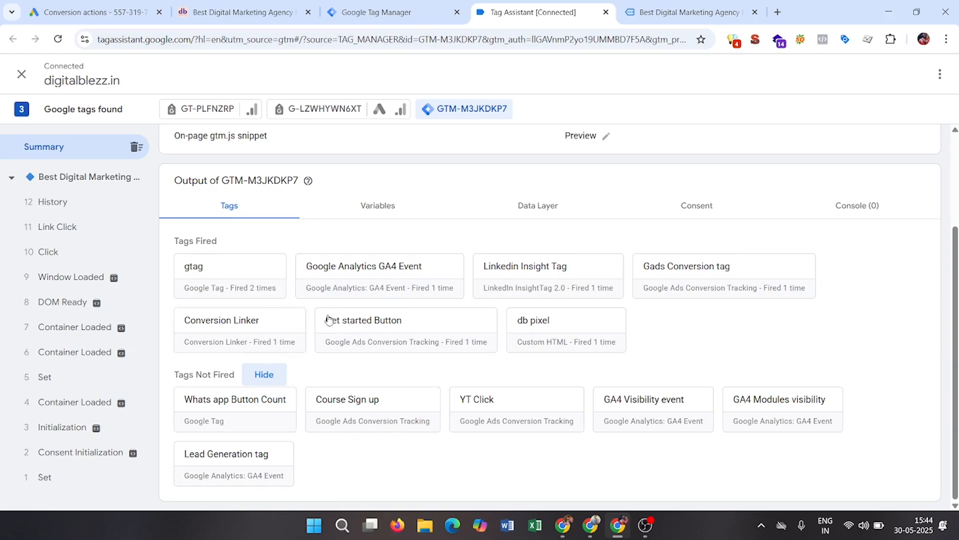
Revisit the GET STARTED button on the website and review the Get started Button tag's firing in the Tag Assistant summary.
{"action": "left_click", "coordinate": [662, 4]}
{"action": "scroll", "coordinate": [290, 364], "scroll_direction": "down", "scroll_amount": 5}
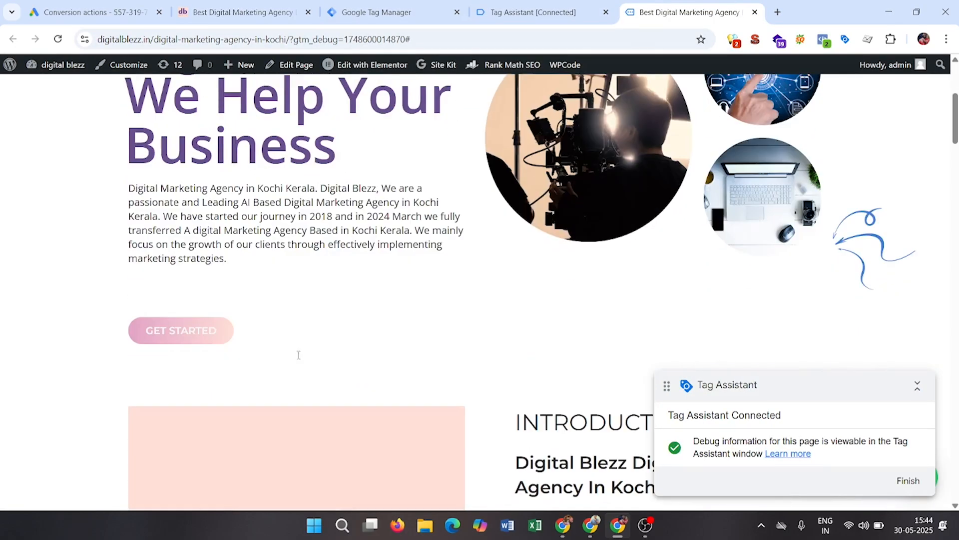
{"action": "left_click", "coordinate": [529, 12]}
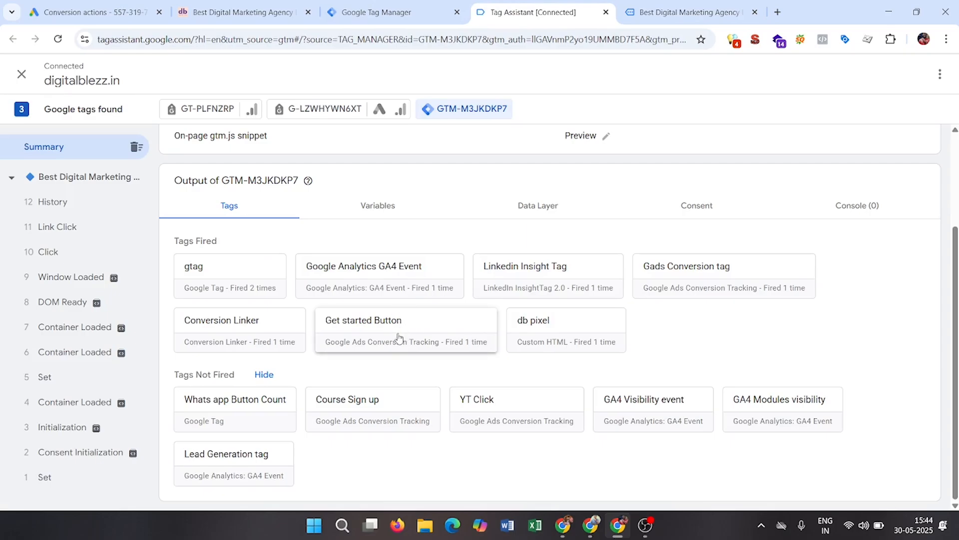
{"action": "scroll", "coordinate": [493, 360], "scroll_direction": "up", "scroll_amount": 2}
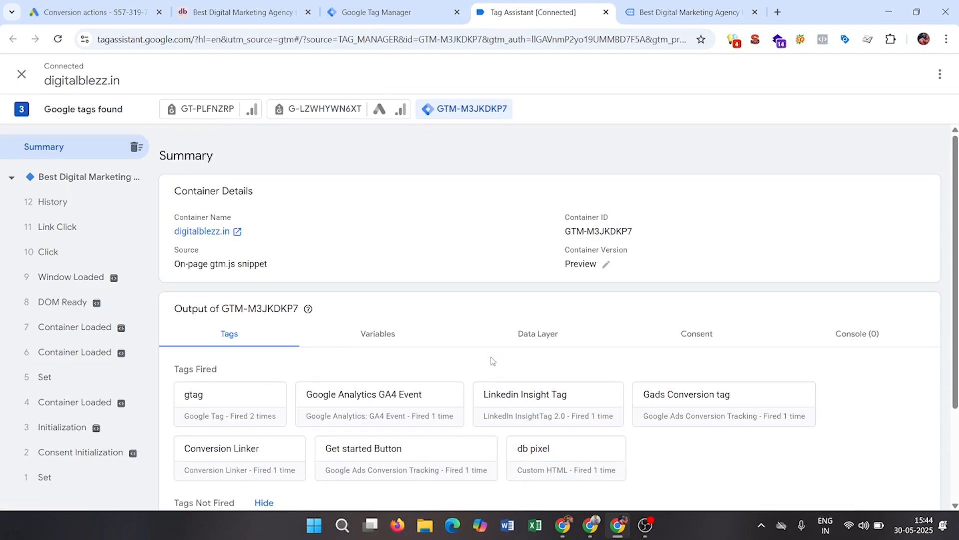